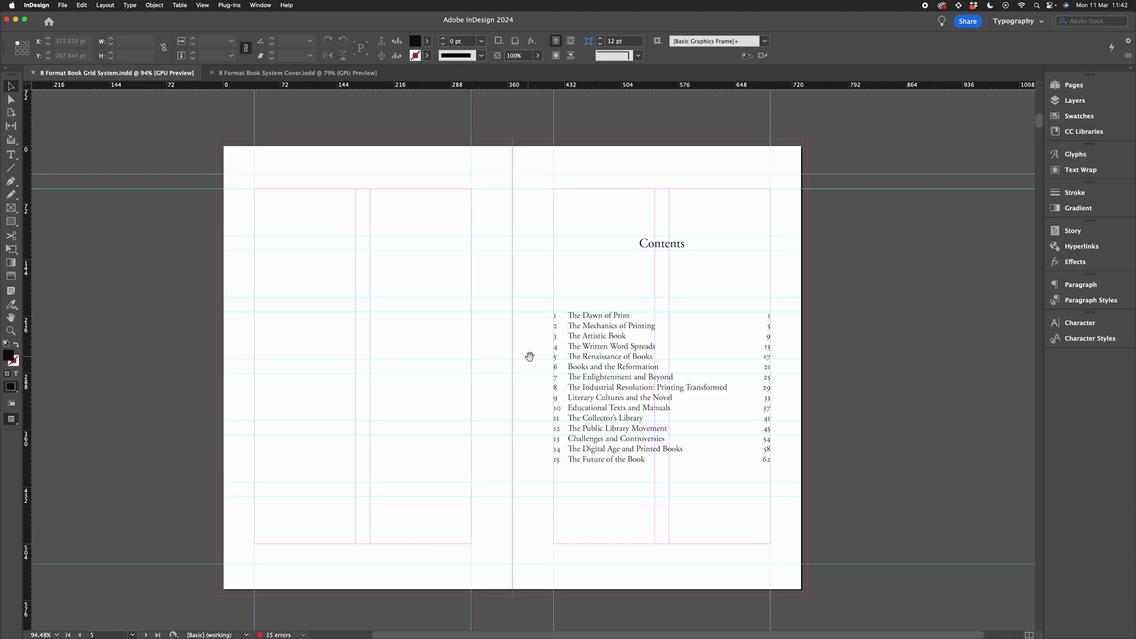
Scroll through the document and fit the Chapter I 'The Dawn of Print' spread in the window.
scroll(686, 349, "up", 3)
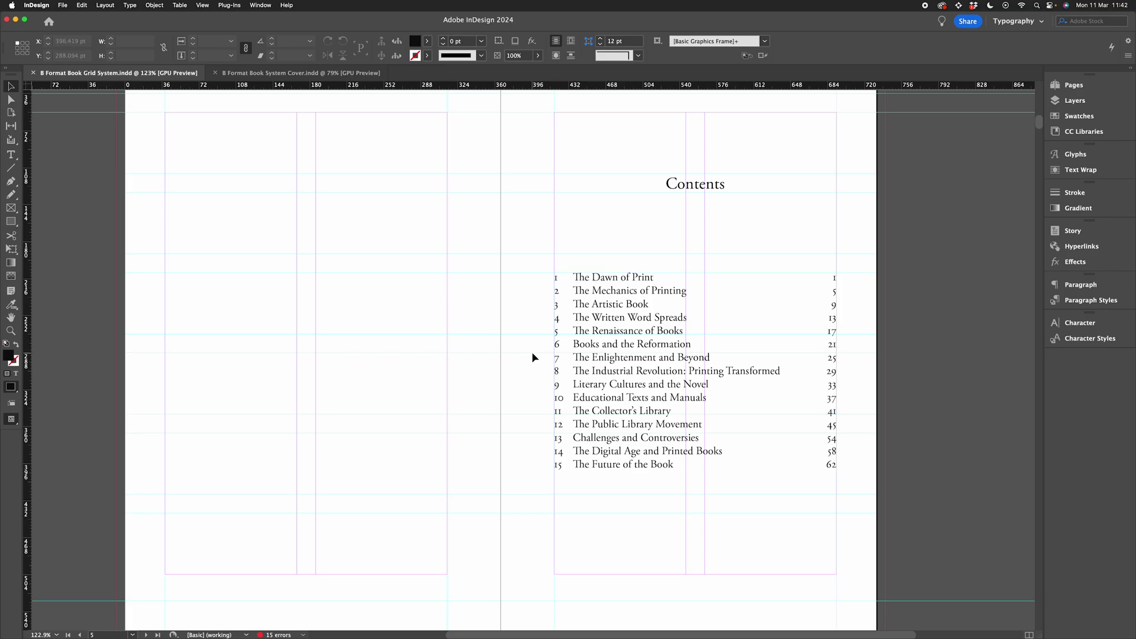
scroll(524, 355, "down", 3)
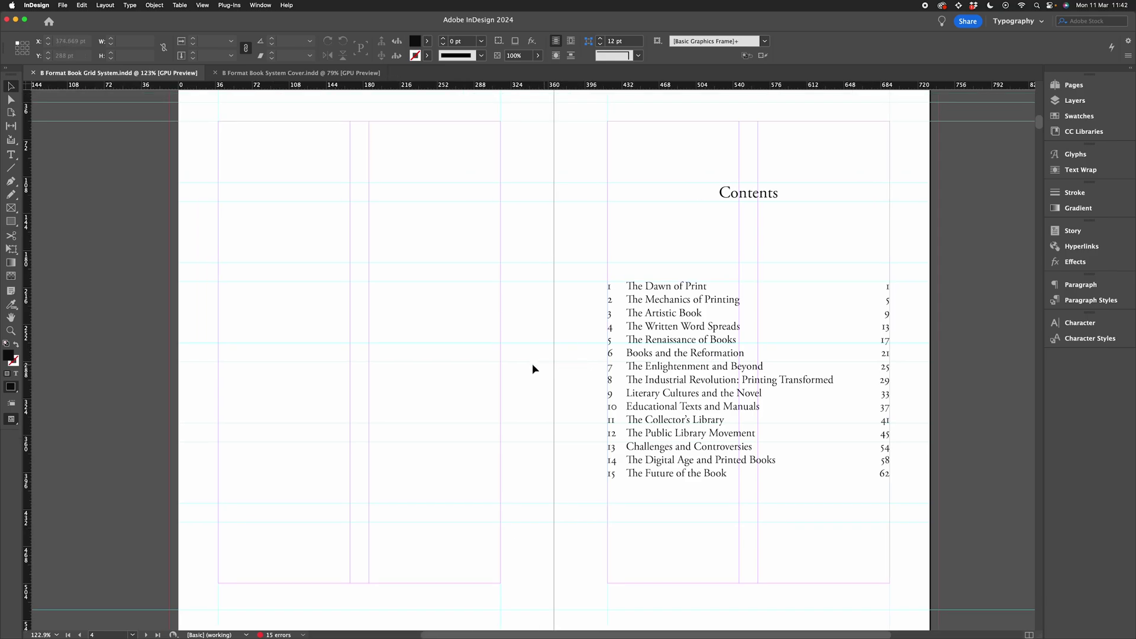
key("v")
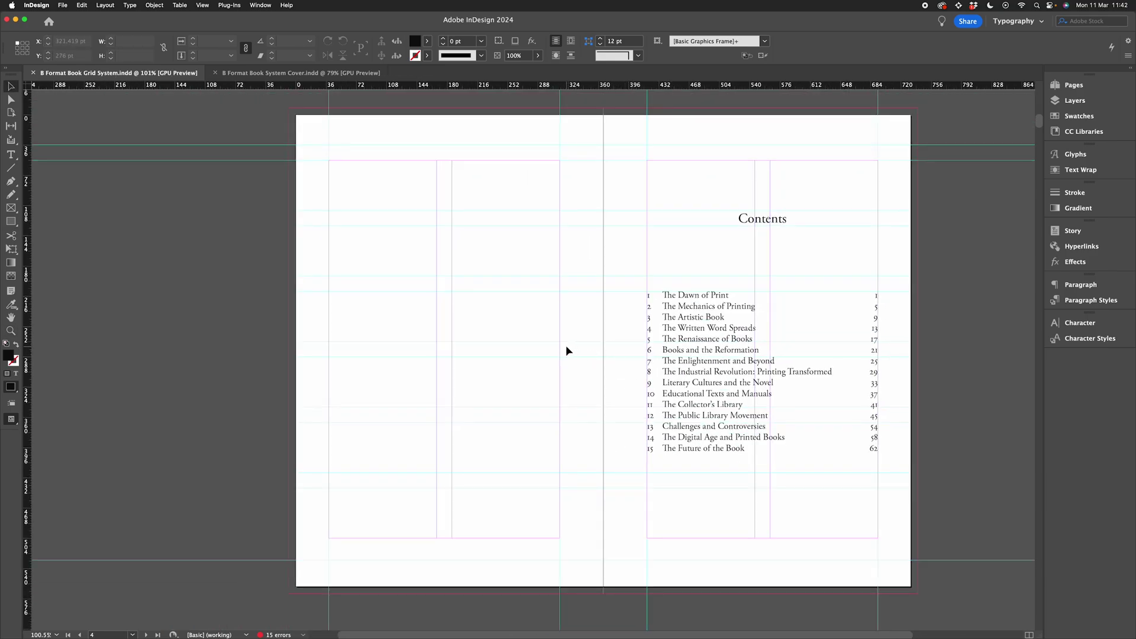
scroll(567, 346, "right", 3)
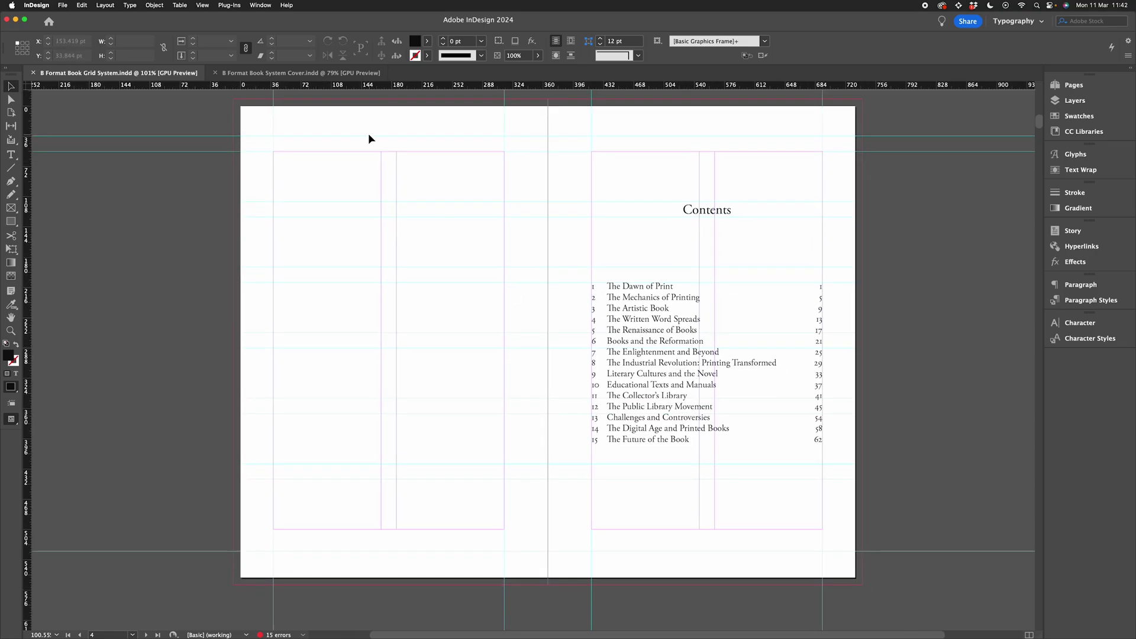
scroll(638, 203, "up", 5)
scroll(639, 203, "up", 10)
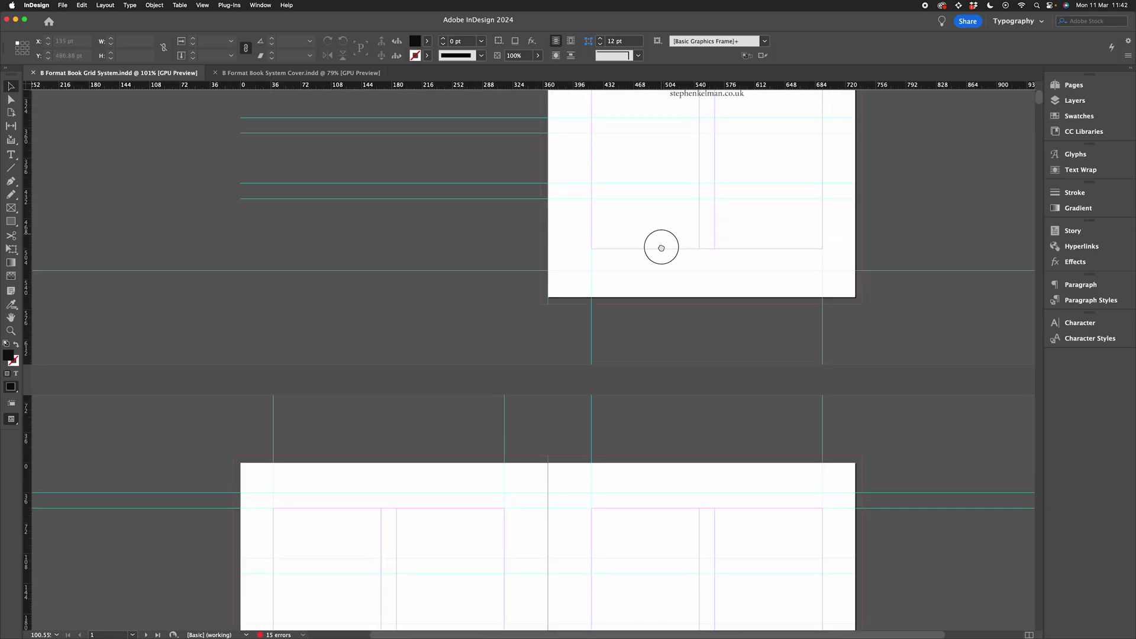
scroll(662, 246, "down", 7)
scroll(674, 205, "down", 15)
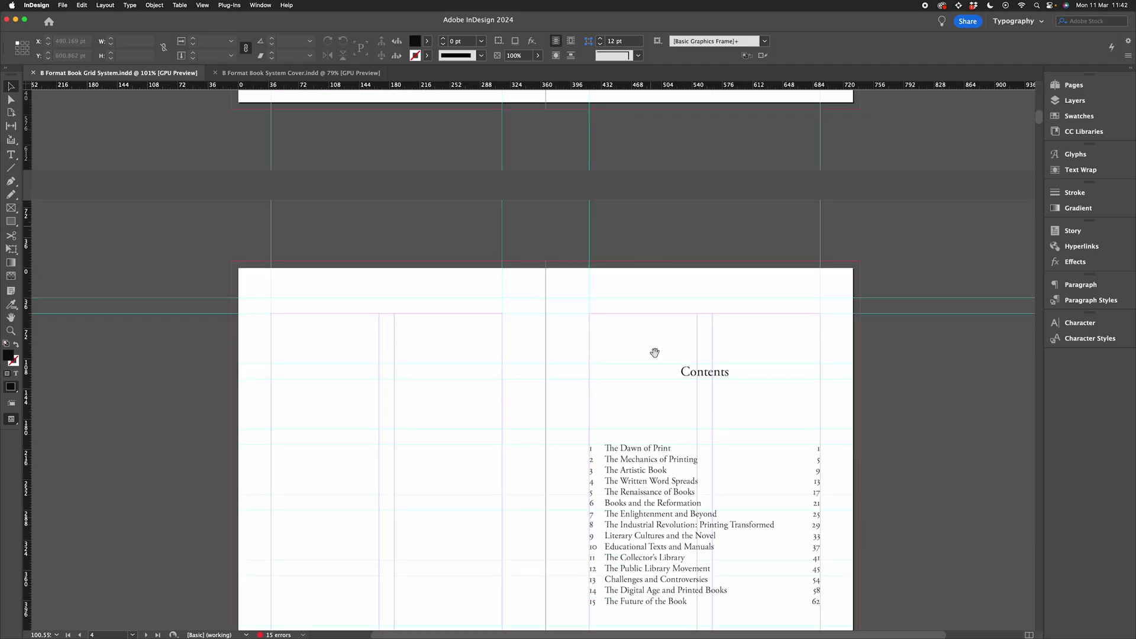
key("super+alt+0")
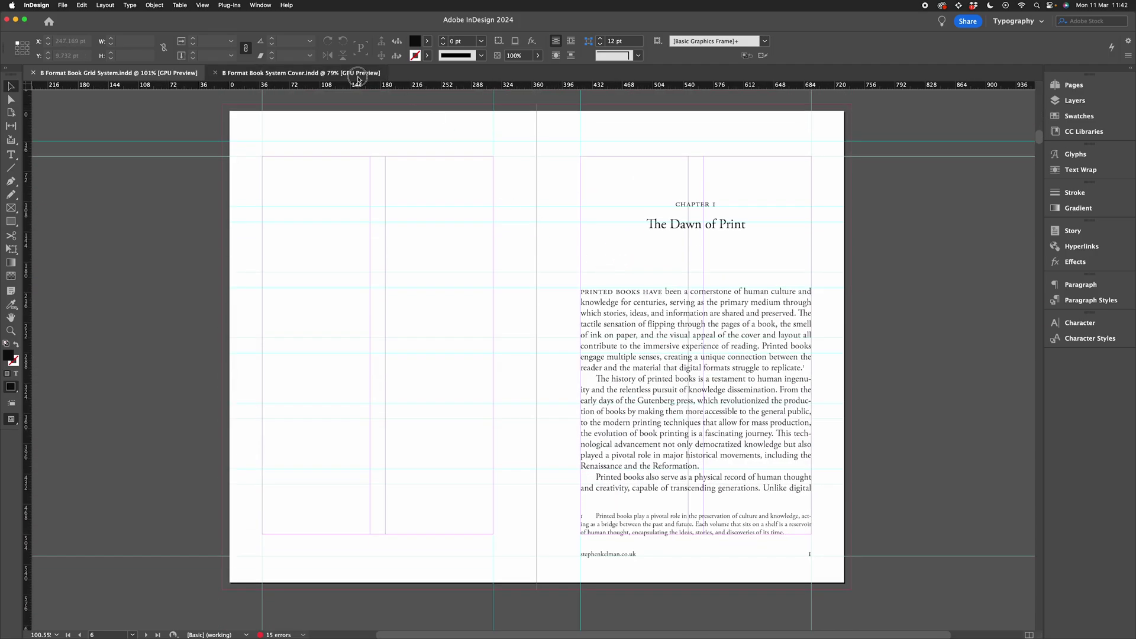
Glance at the B Format Book System Cover document, then scroll the Grid System document back to its Contents spread.
left_click(301, 73)
scroll(648, 249, "up", 20)
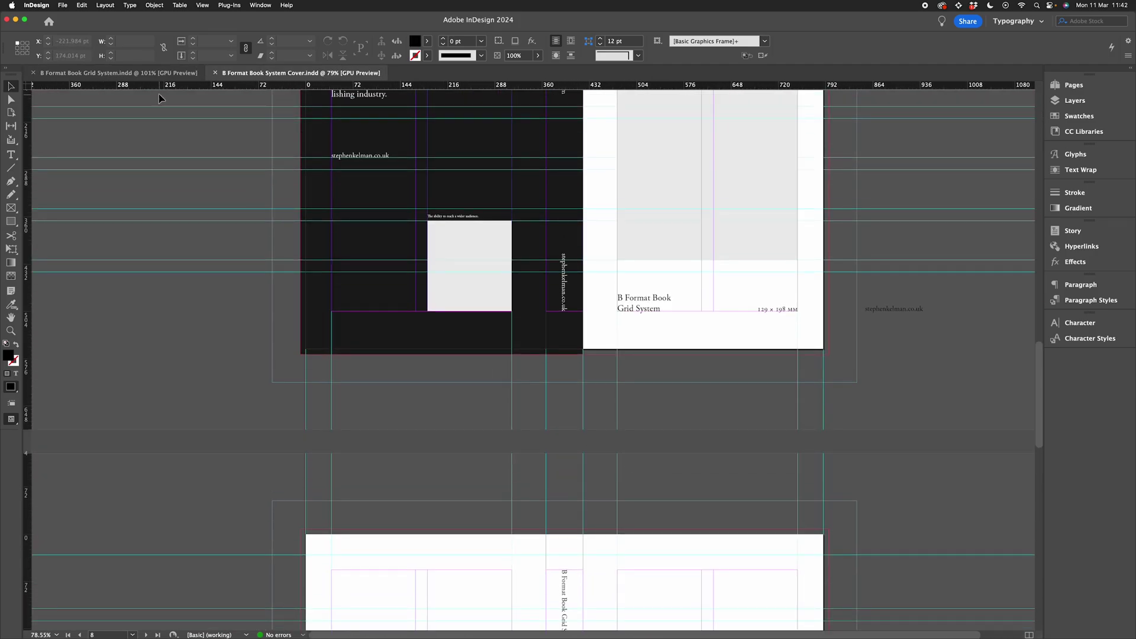
left_click(153, 74)
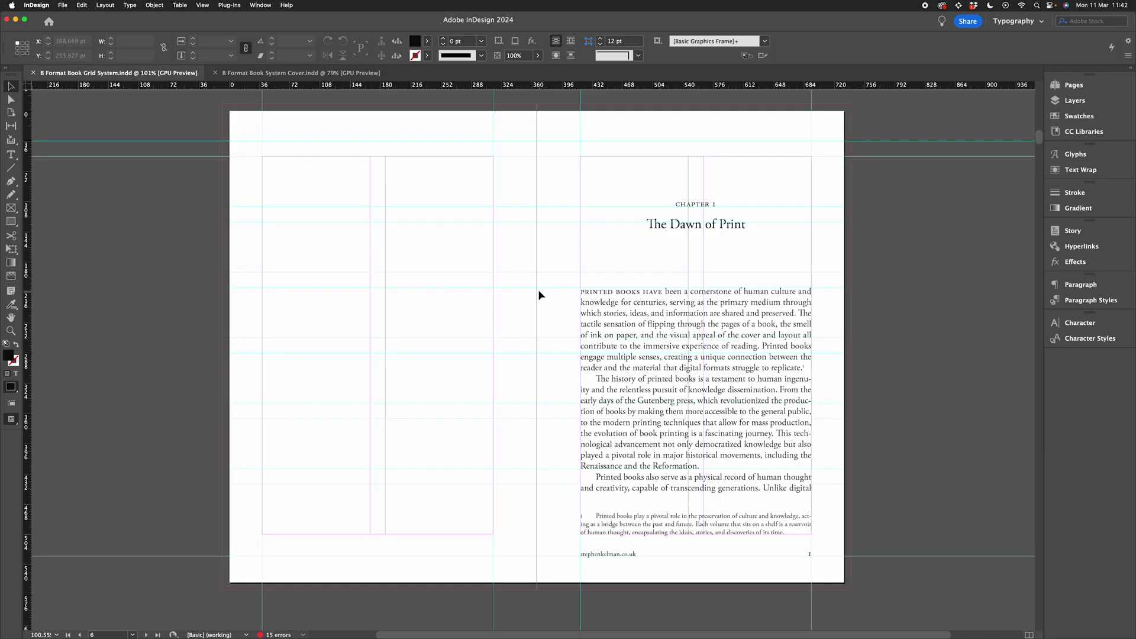
scroll(538, 289, "up", 10)
scroll(539, 295, "up", 3)
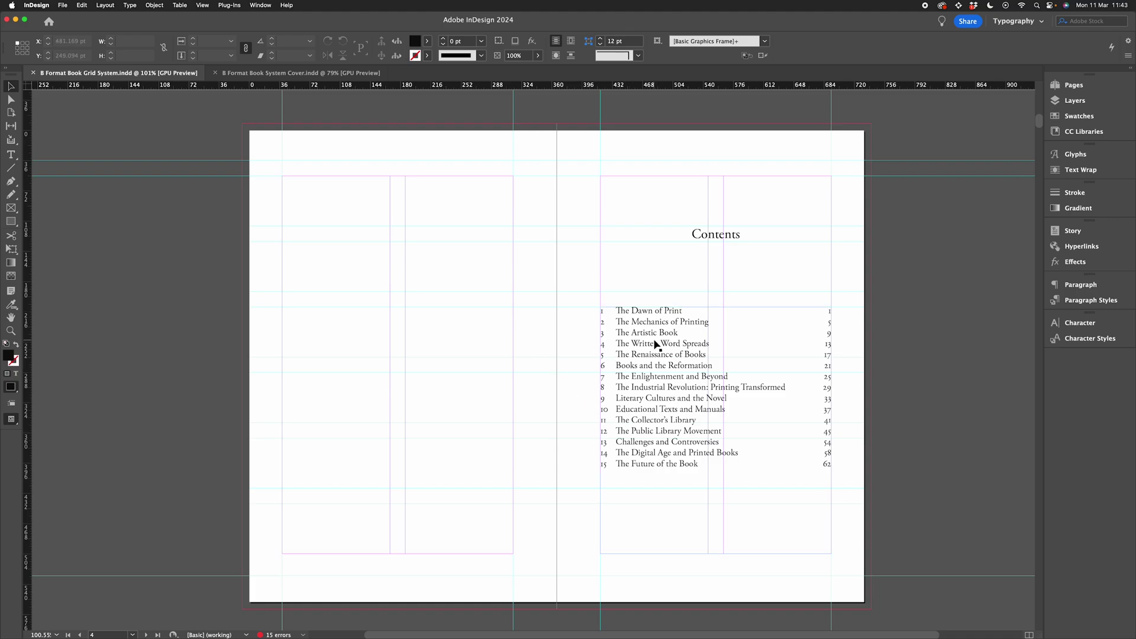
scroll(603, 386, "left", 3)
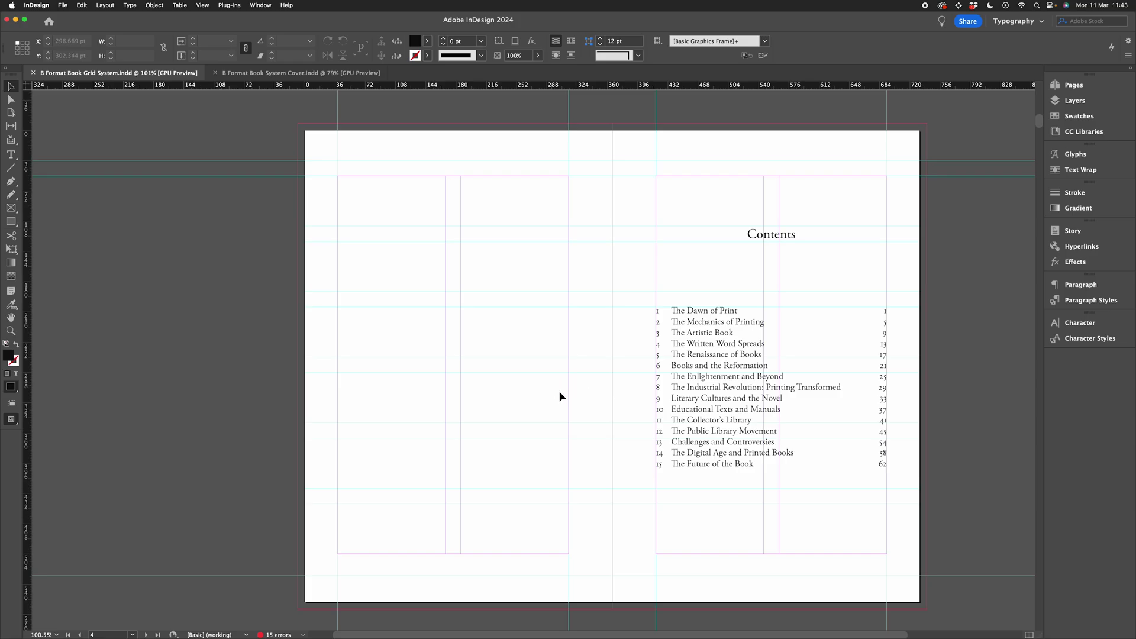
scroll(588, 418, "right", 2)
scroll(609, 325, "down", 15)
scroll(621, 229, "down", 8)
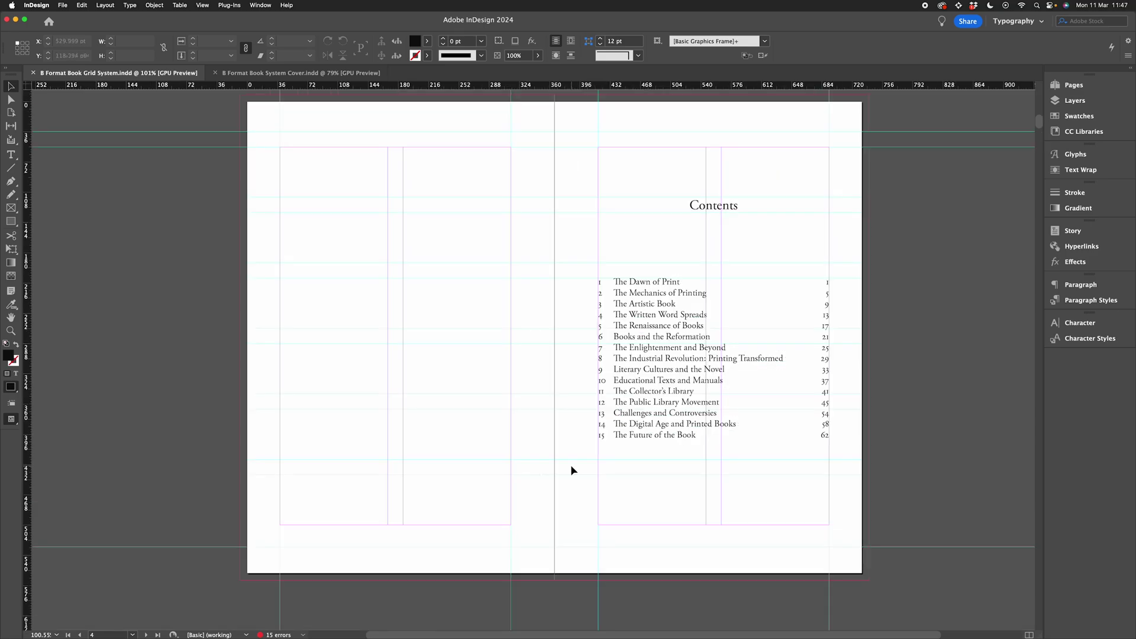
scroll(541, 472, "up", 1)
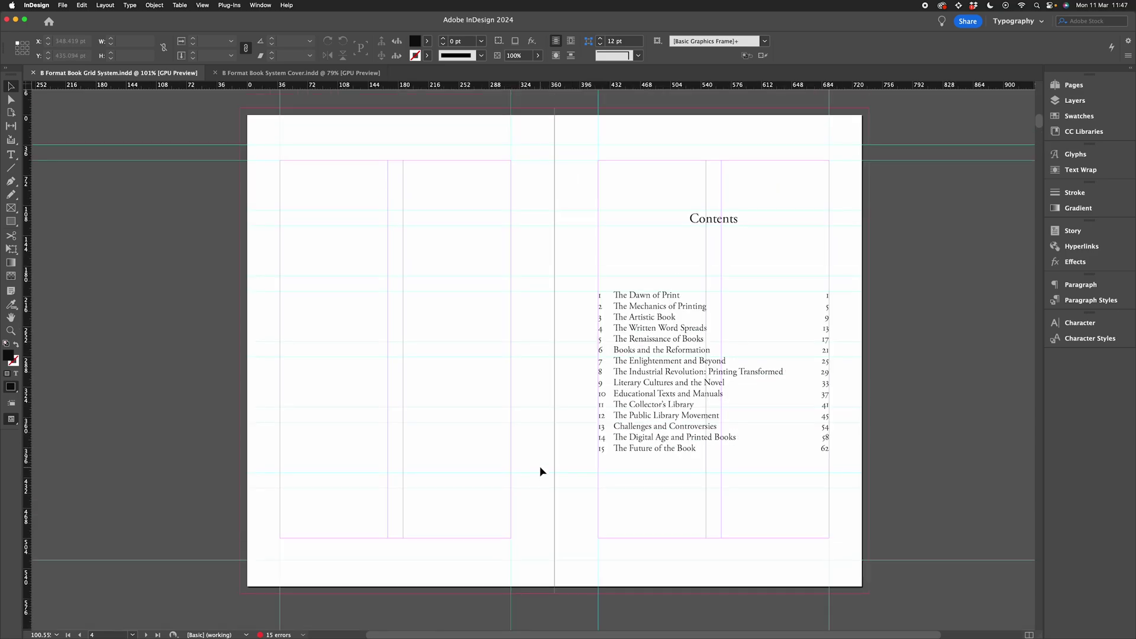
scroll(540, 472, "up", 1)
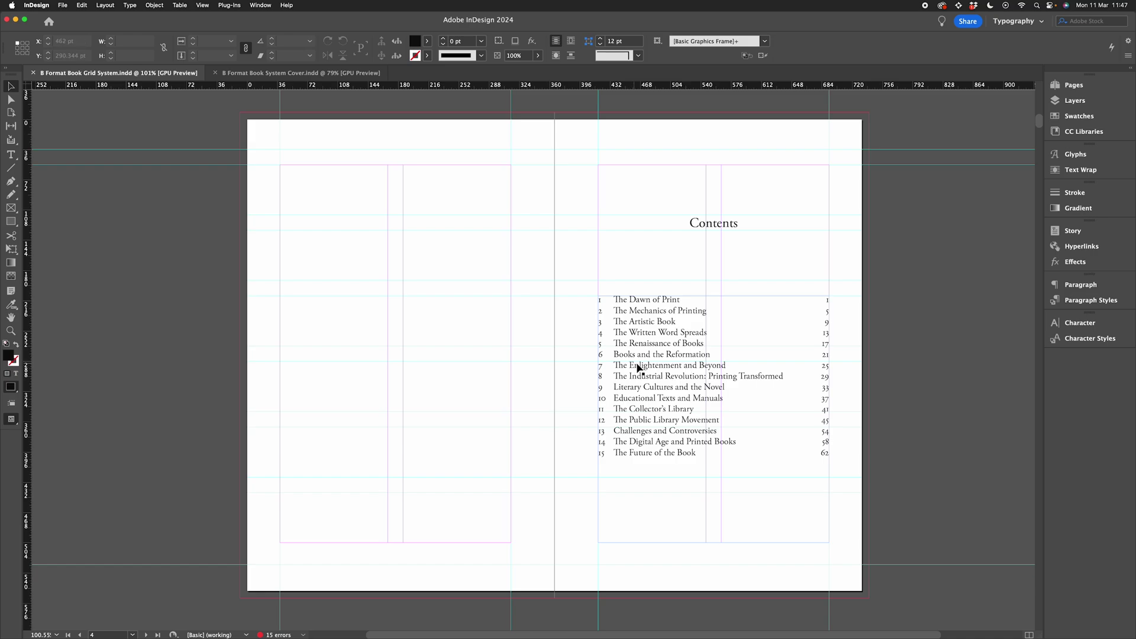
Clear any selection on the Contents spread.
left_click(539, 362)
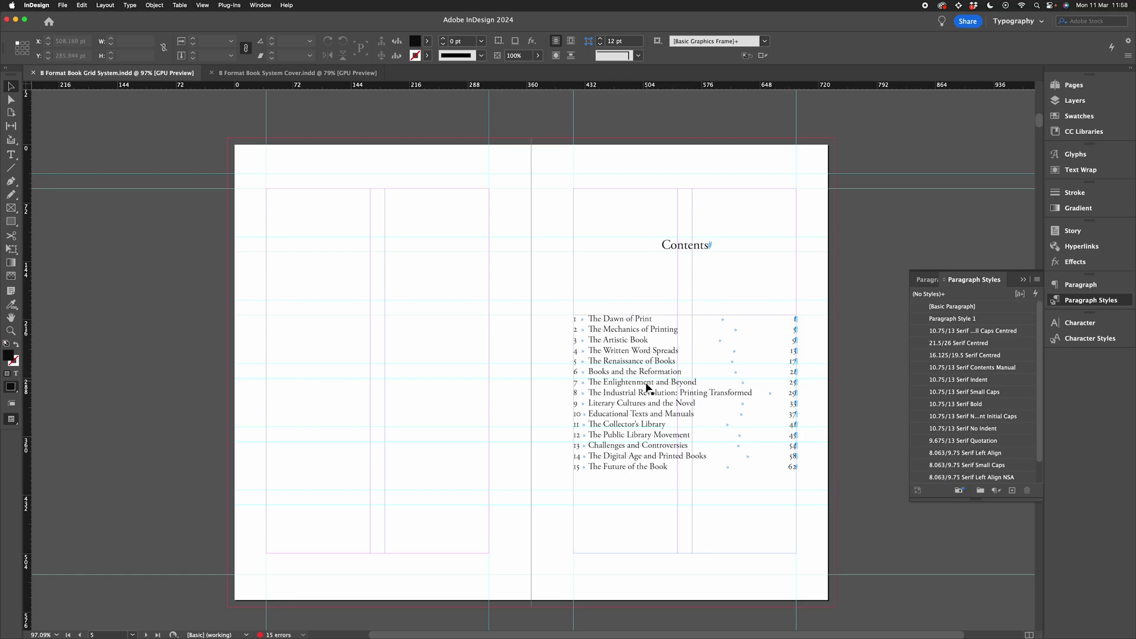
Scroll to the chapter page and select a run of its body text.
scroll(657, 385, "left", 3)
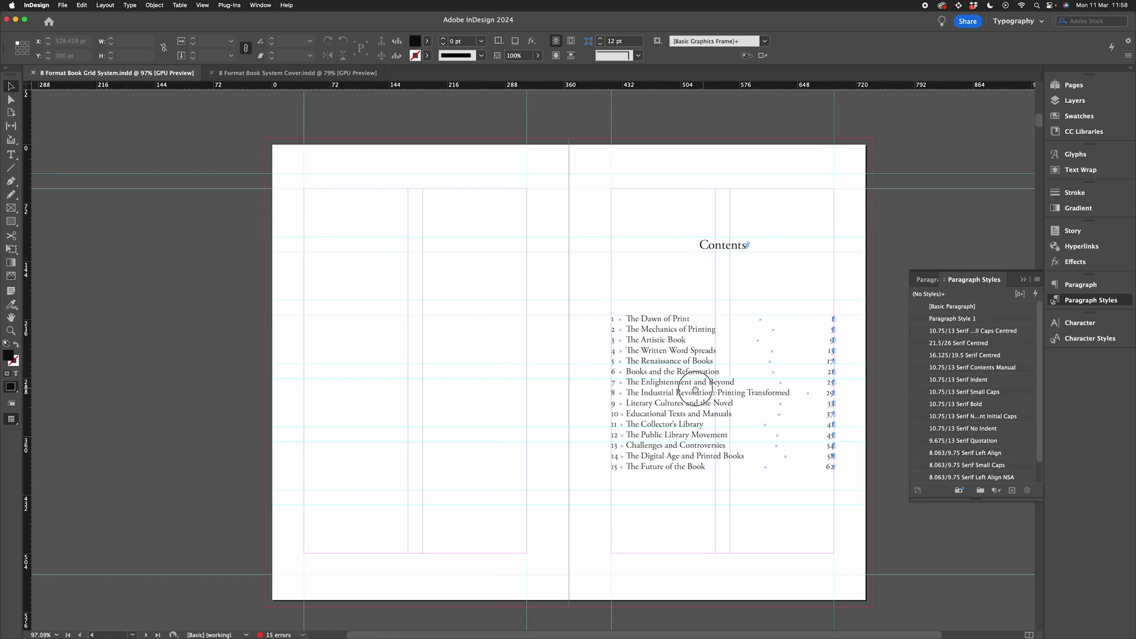
scroll(671, 376, "down", 10)
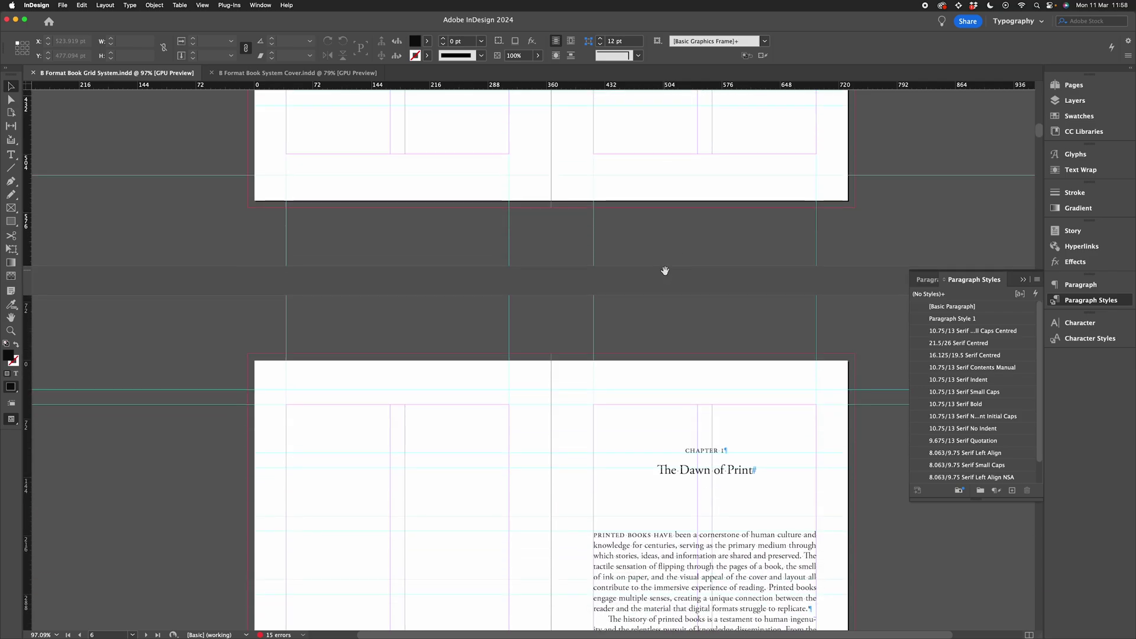
scroll(667, 445, "down", 5)
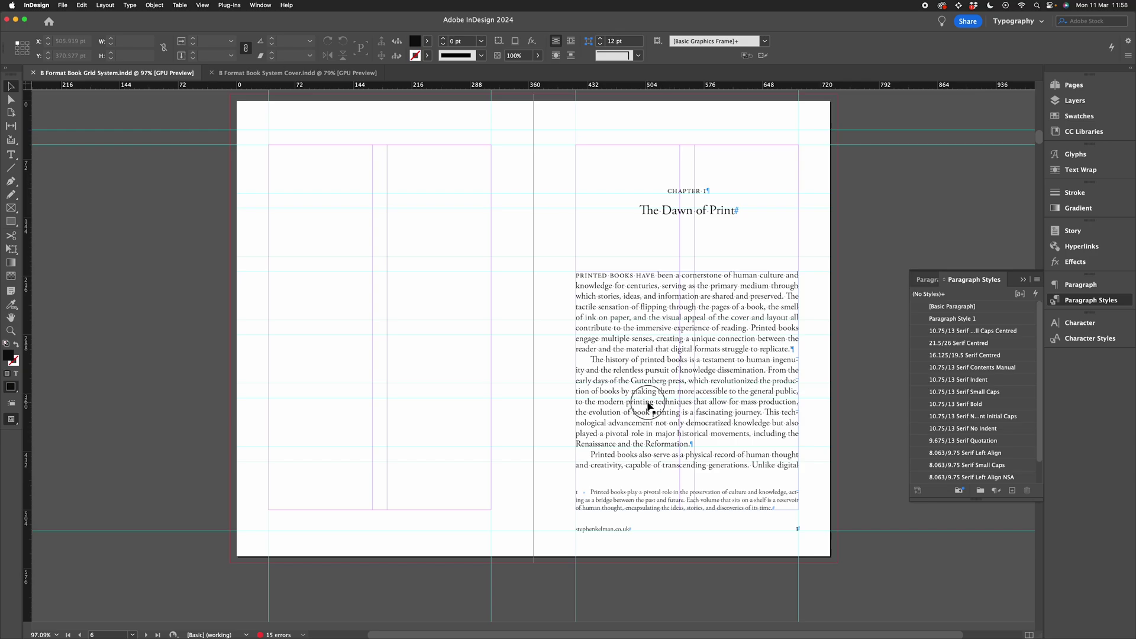
double_click(651, 403)
left_click_drag(644, 381, 650, 412)
Duplicate the 10.75/13 Serif Indent paragraph style as a new style named 'Auto Contents'.
right_click(926, 381)
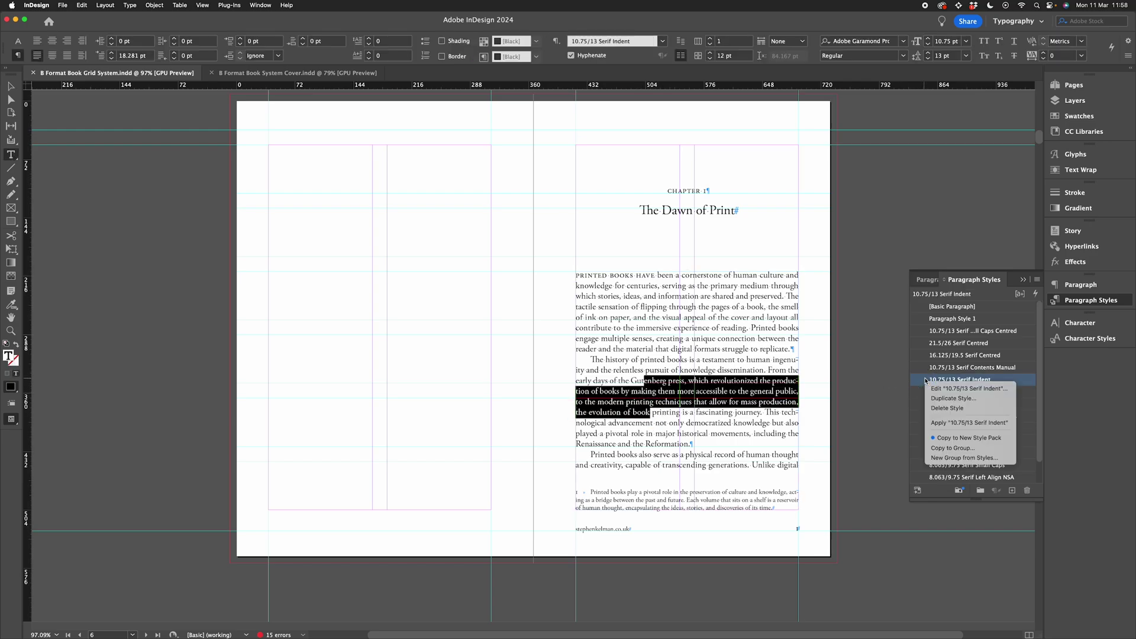
left_click(954, 398)
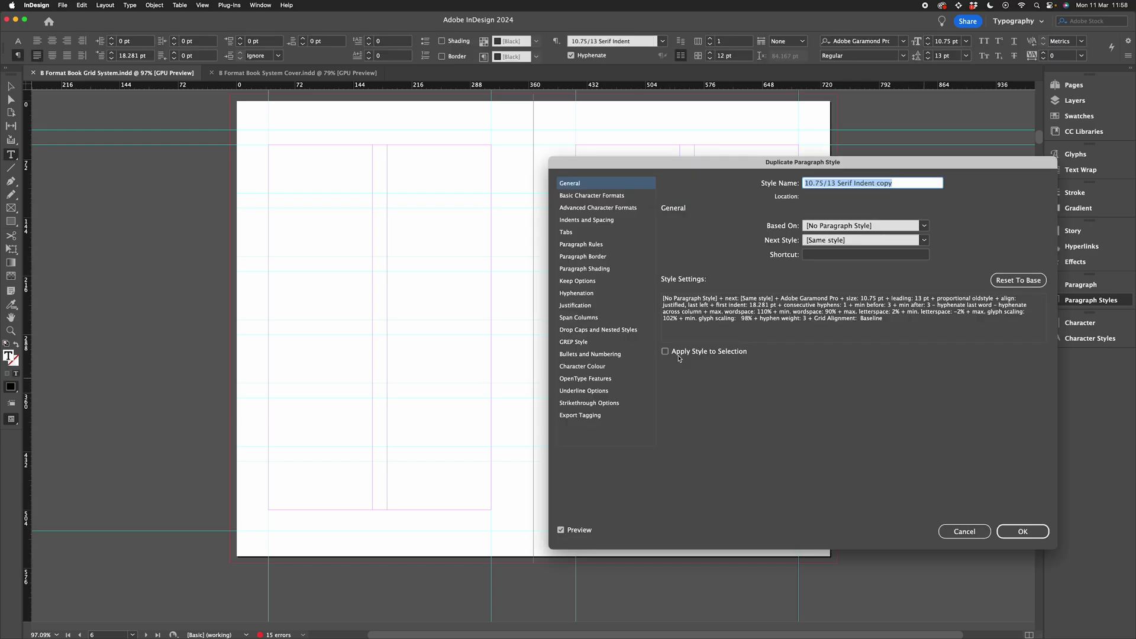
left_click_drag(780, 165, 615, 165)
type("Auto Cont")
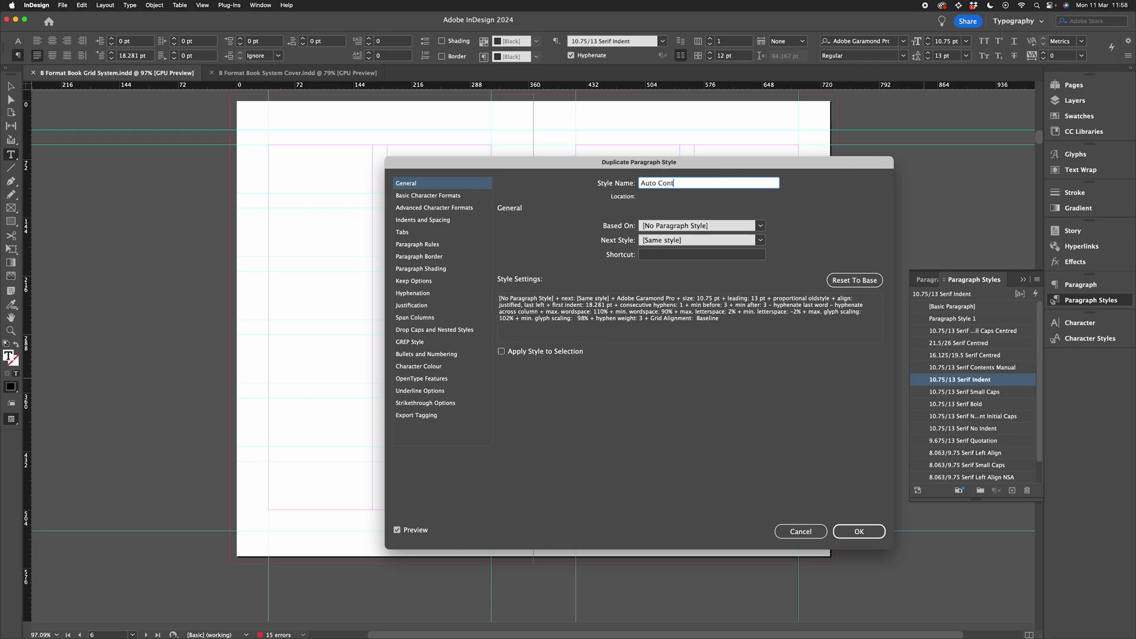
type("ents")
key("Return")
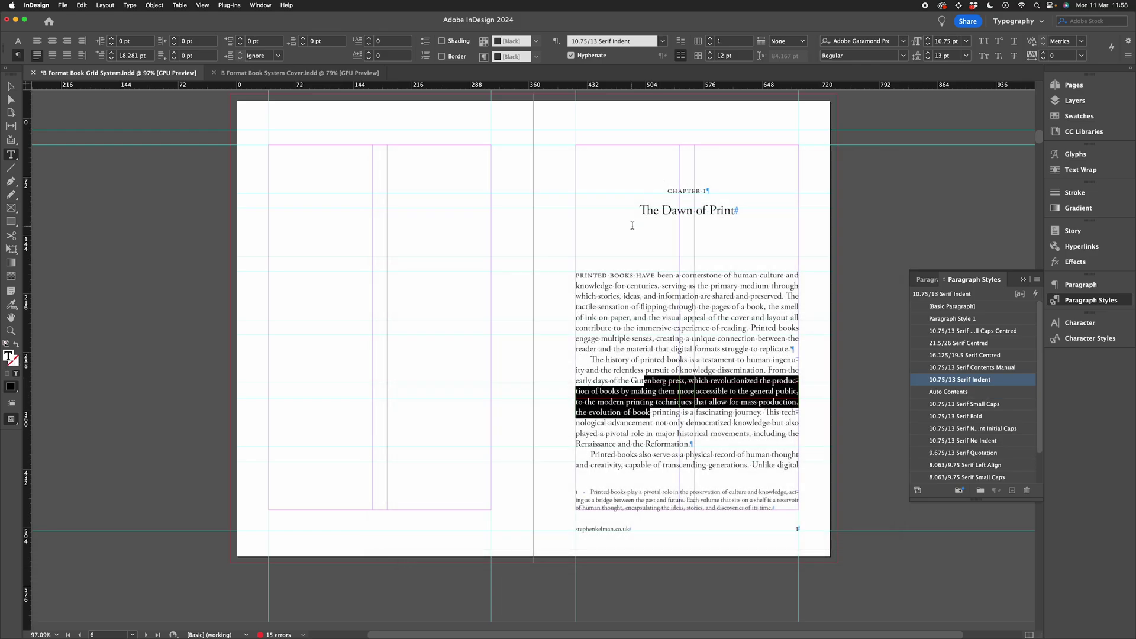
scroll(632, 226, "up", 10)
scroll(632, 226, "down", 1)
Draw a new empty text frame on the Contents spread's left page and place the text cursor inside it.
left_click(11, 86)
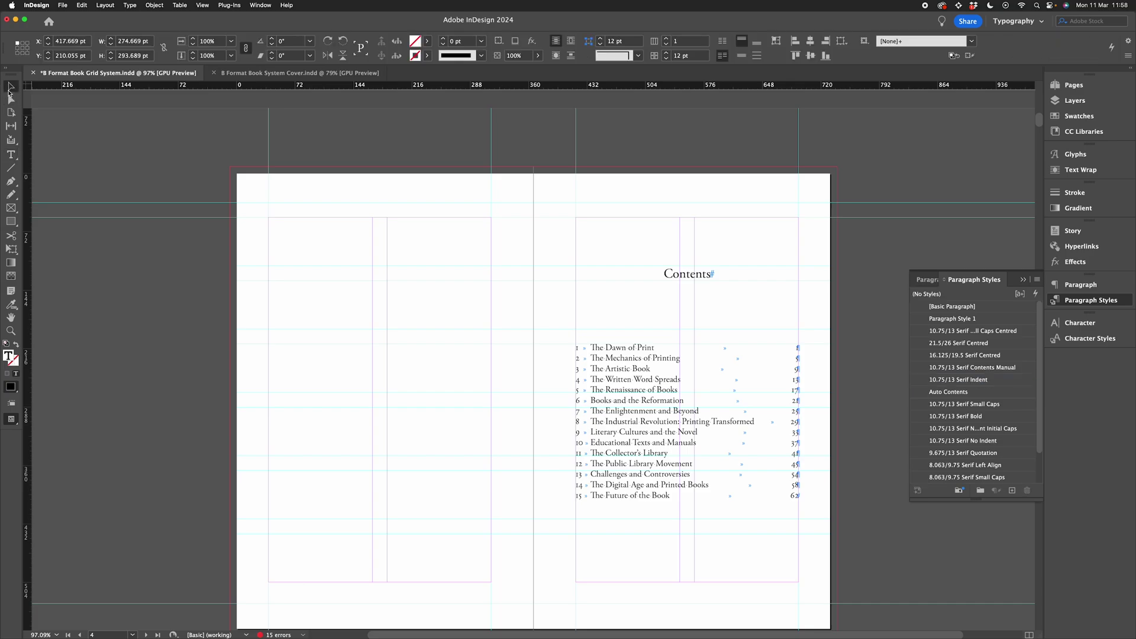
left_click(351, 345)
scroll(439, 382, "down", 2)
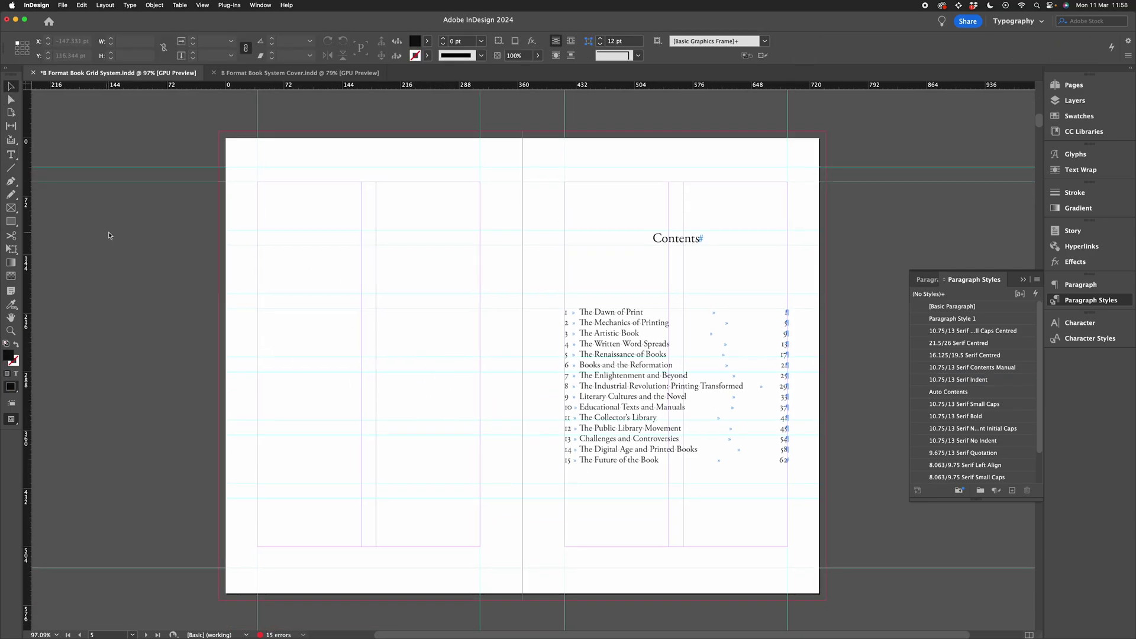
left_click(11, 154)
left_click_drag(257, 310, 480, 545)
key("Escape")
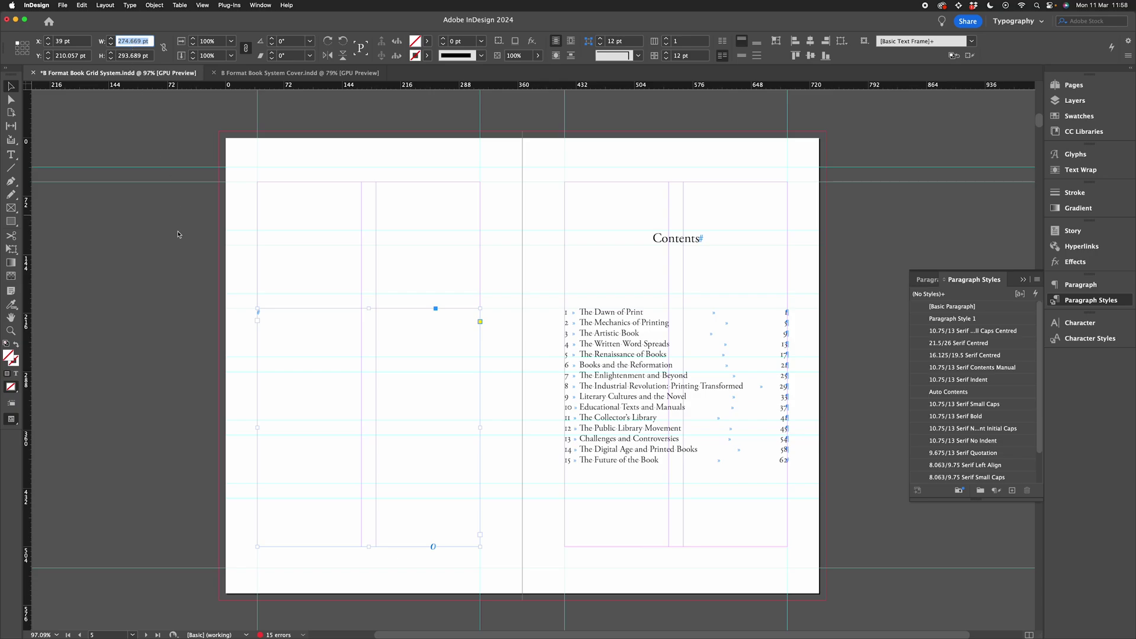
left_click(247, 395)
double_click(337, 335)
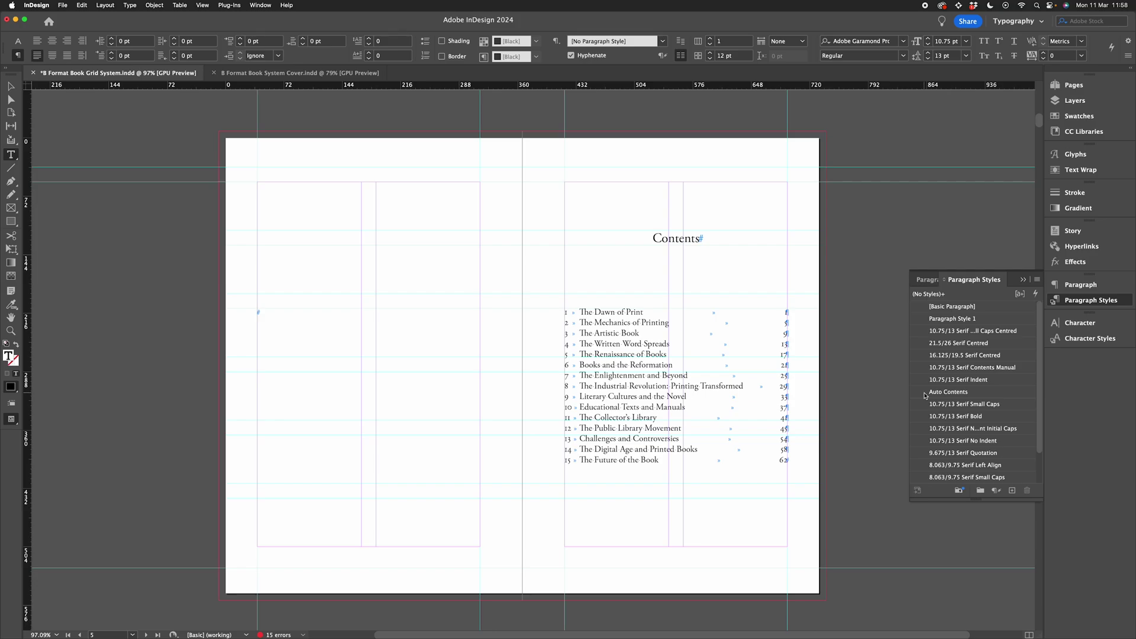
Give the Auto Contents paragraph style a 0 pt first-line indent.
double_click(947, 391)
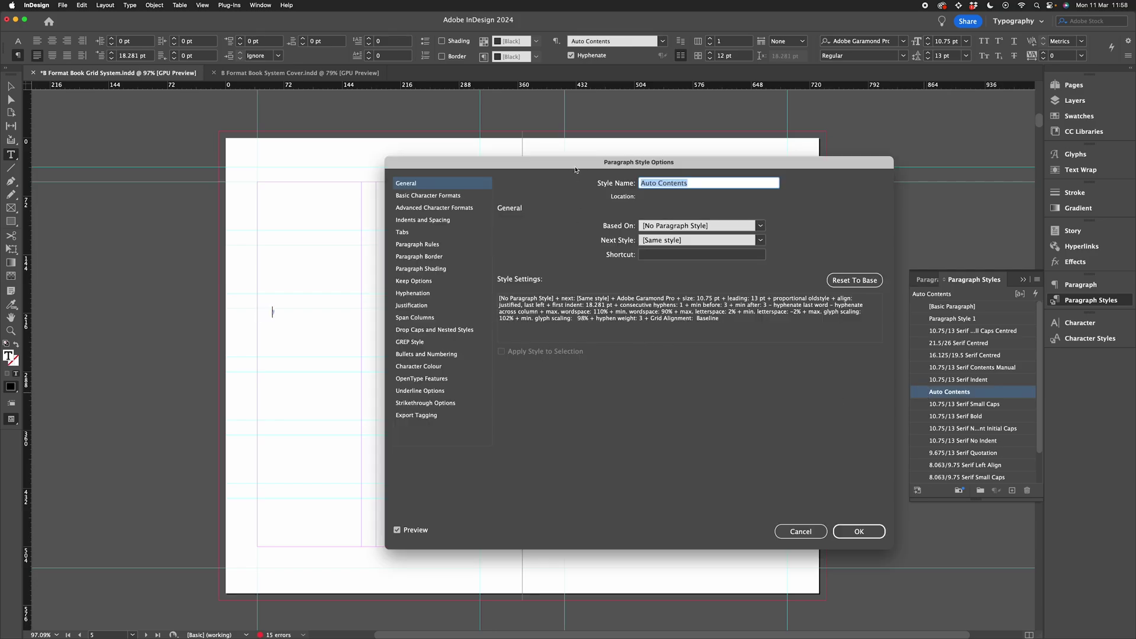
left_click_drag(575, 170, 606, 180)
left_click(483, 231)
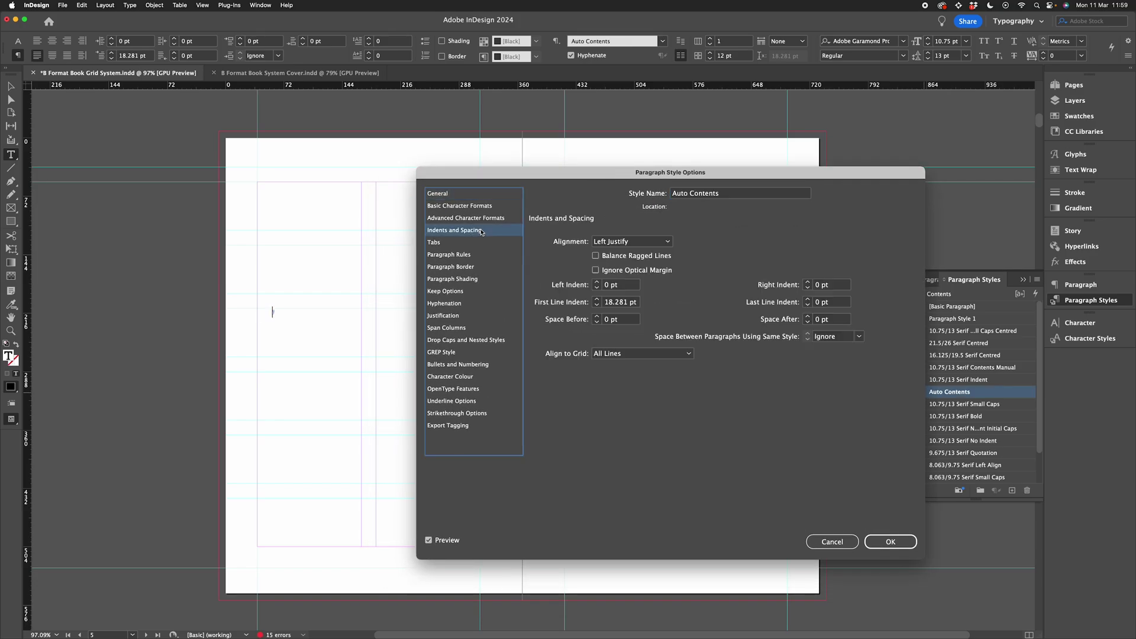
triple_click(633, 308)
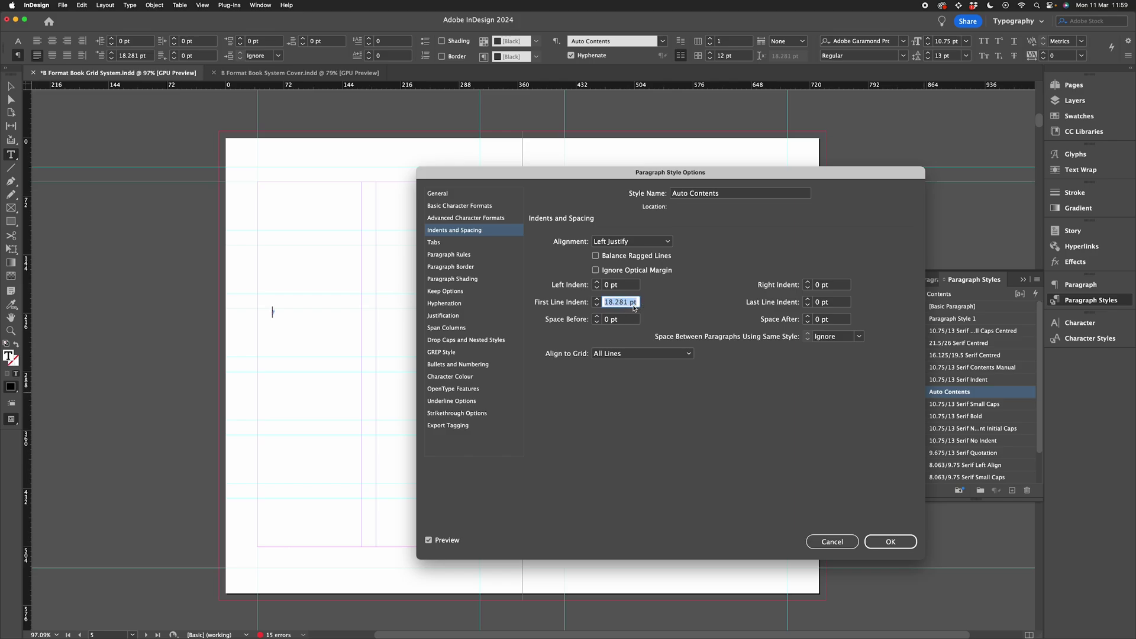
type("0")
key("Tab")
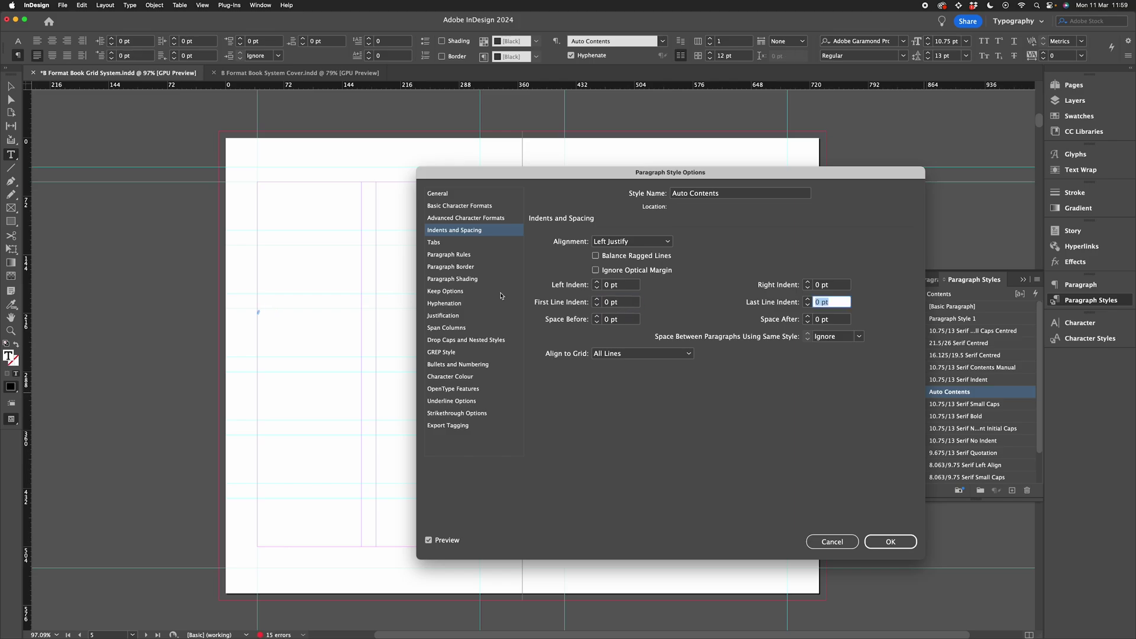
left_click(453, 244)
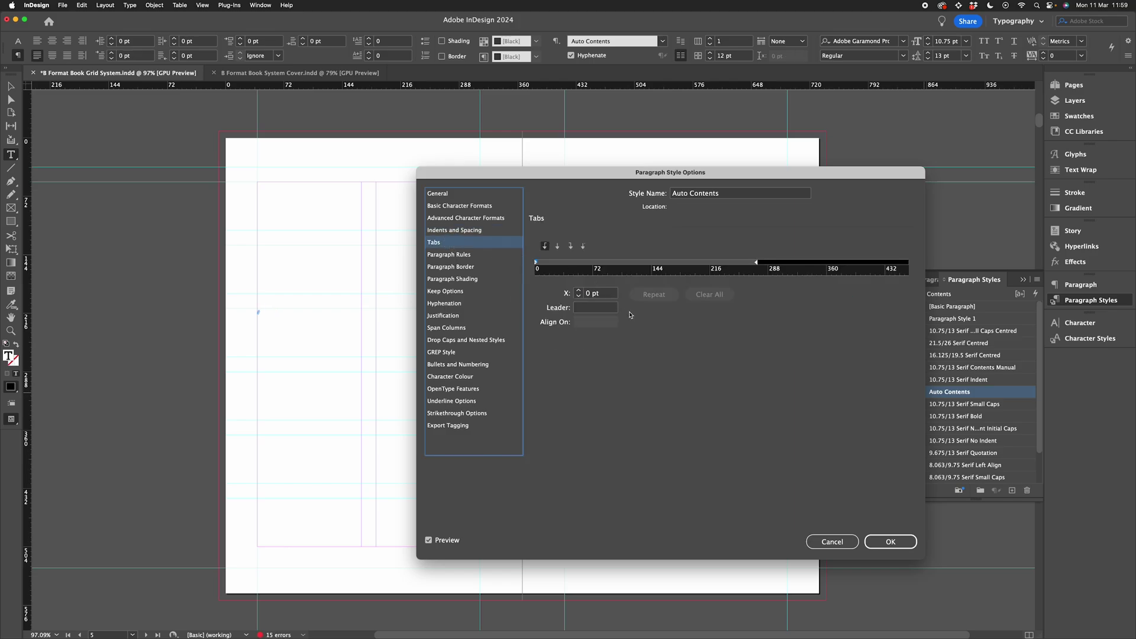
Add a right-aligned tab stop at 274.669 pt to Auto Contents, undoing an accidental extra tab.
left_click(638, 263)
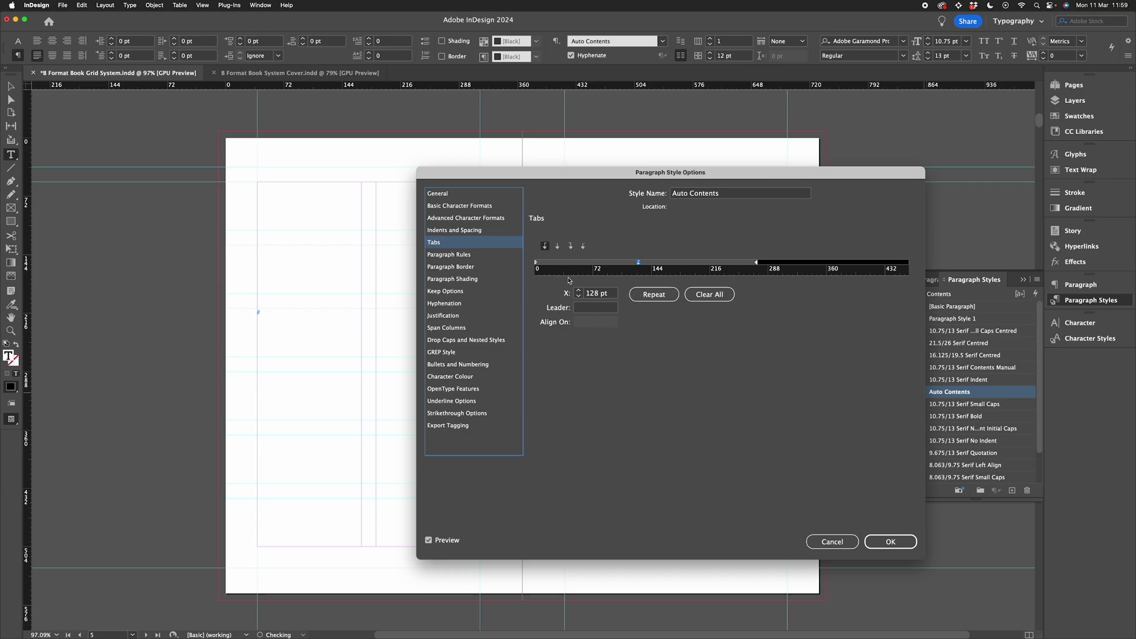
left_click(572, 247)
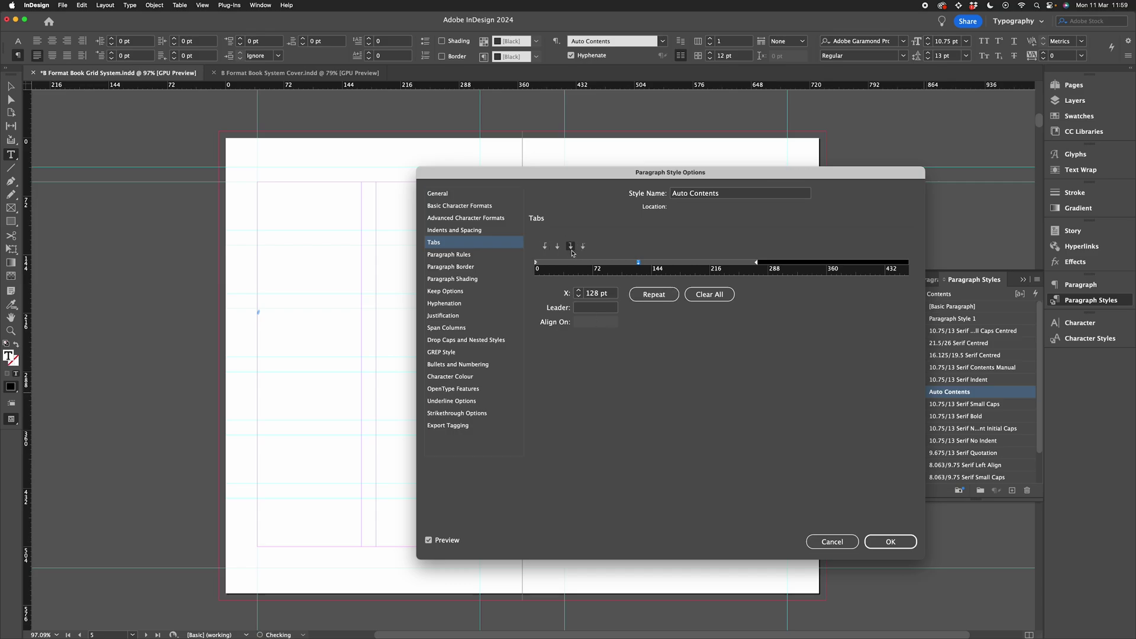
left_click(605, 295)
type("274.669")
left_click(609, 308)
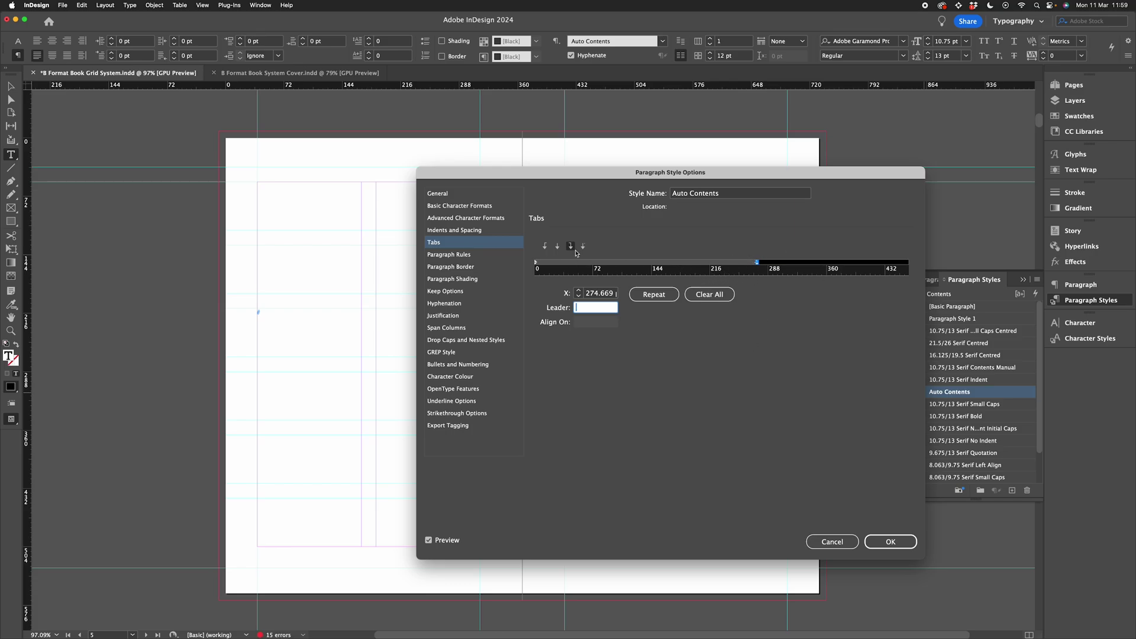
left_click(657, 262)
triple_click(605, 294)
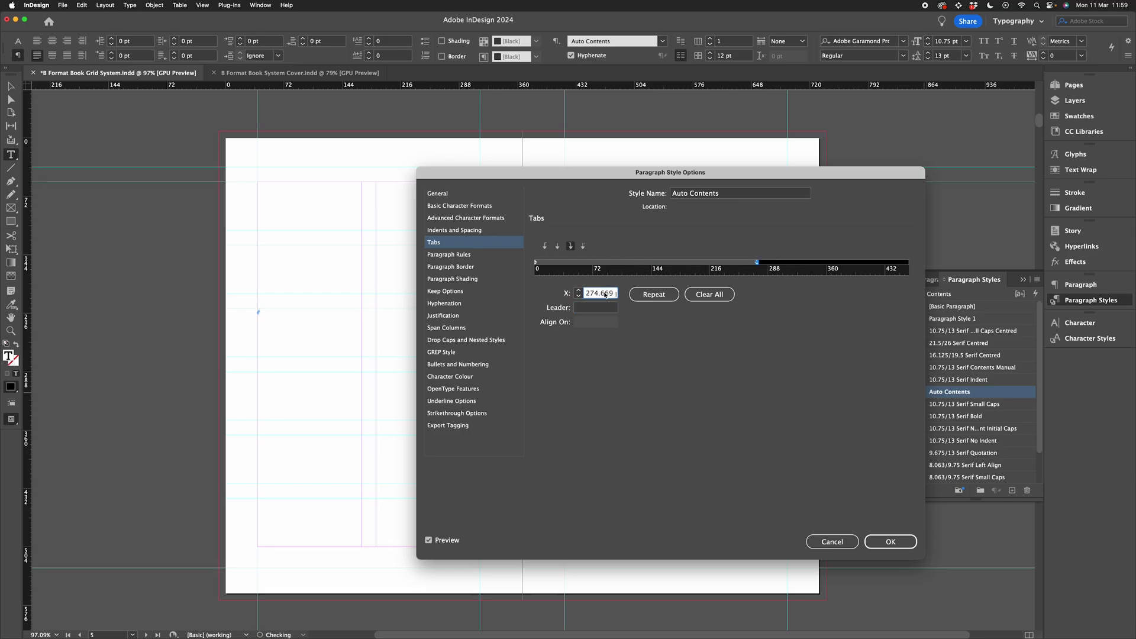
key("super+z")
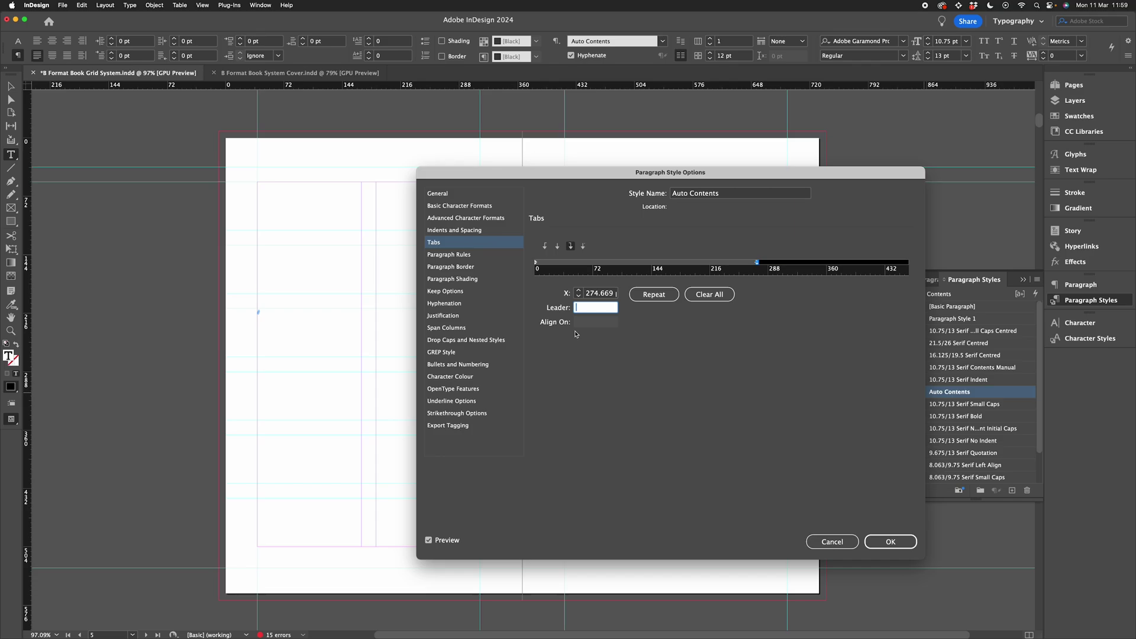
Add a left-aligned tab stop at 20 pt and save the Auto Contents style changes.
left_click_drag(714, 175, 528, 193)
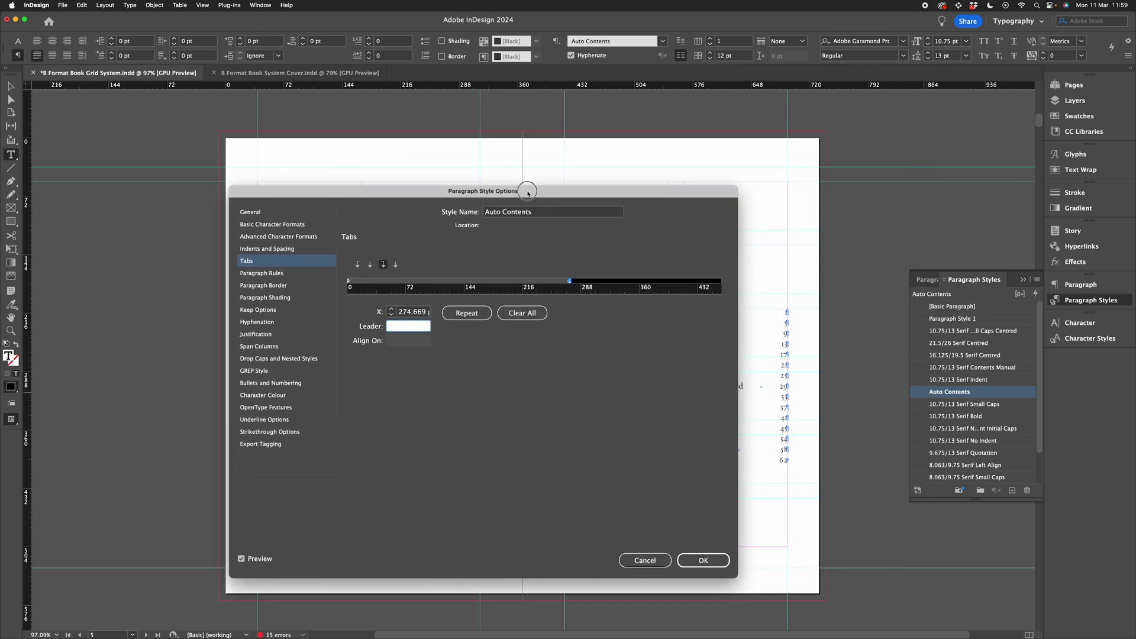
left_click(377, 281)
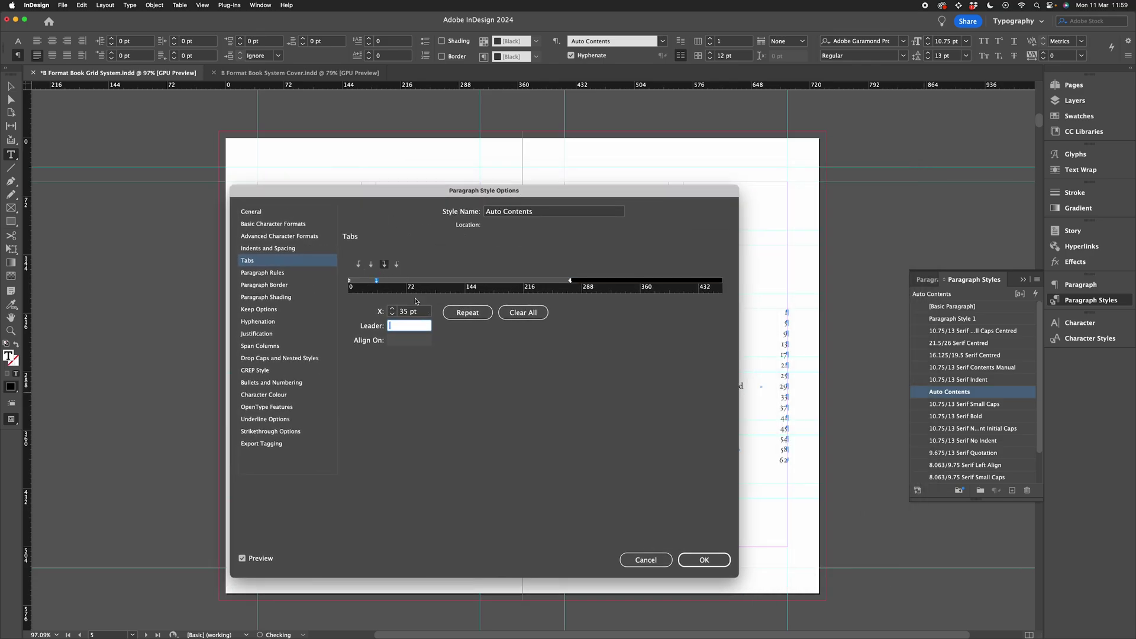
left_click(359, 266)
triple_click(408, 313)
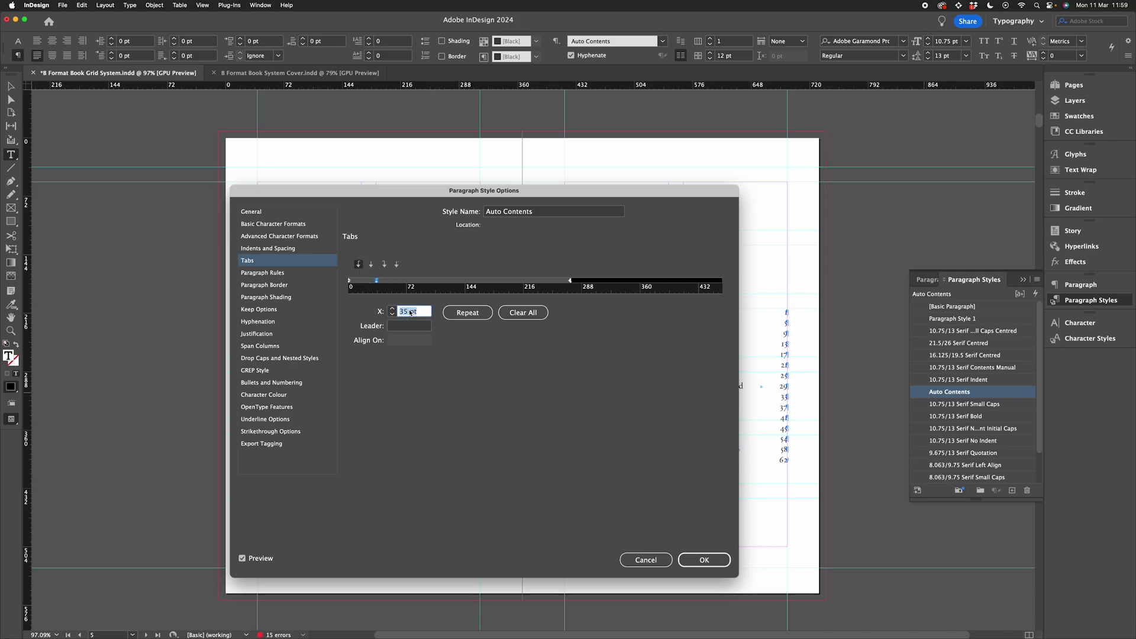
type("20")
key("Tab")
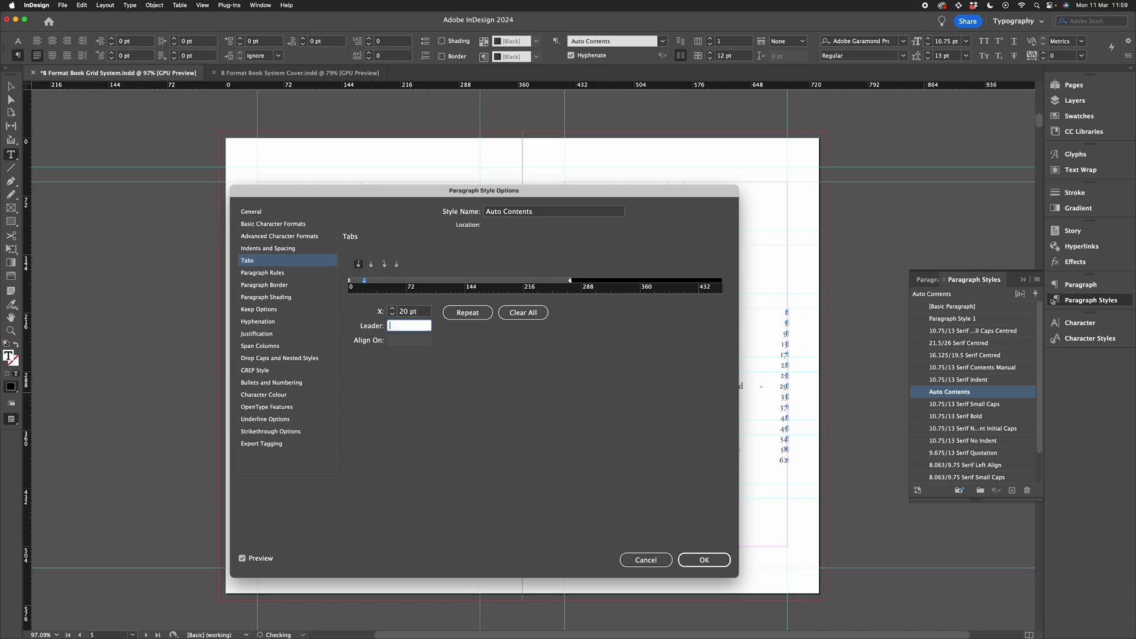
left_click(708, 558)
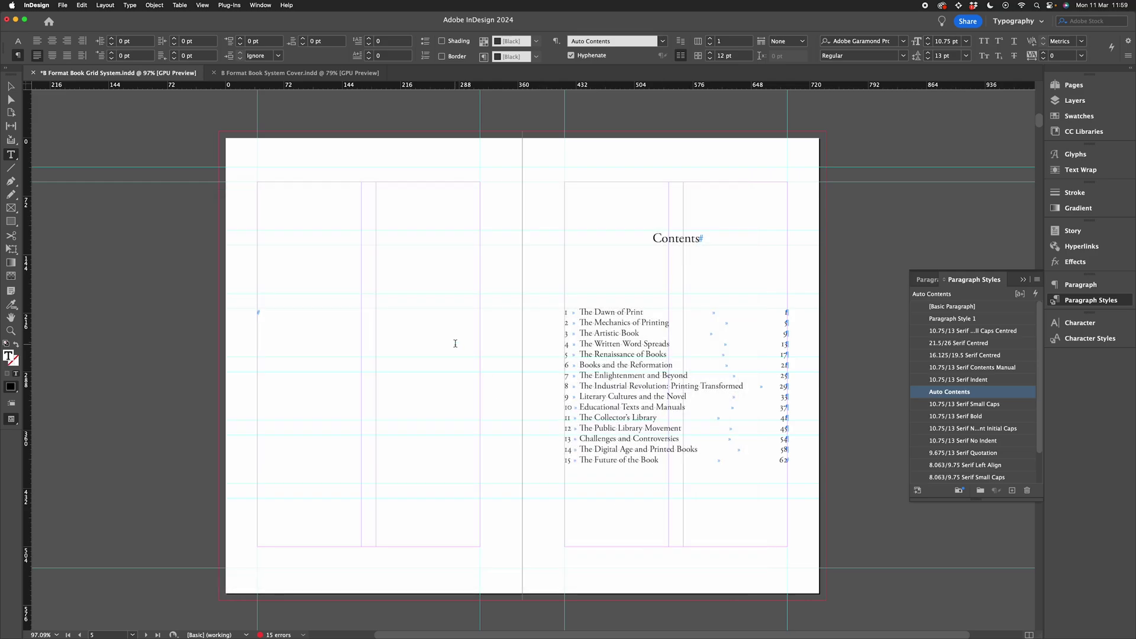
Switch to the Selection tool and scroll across the spread toward the contents list.
left_click(11, 86)
scroll(471, 267, "left", 2)
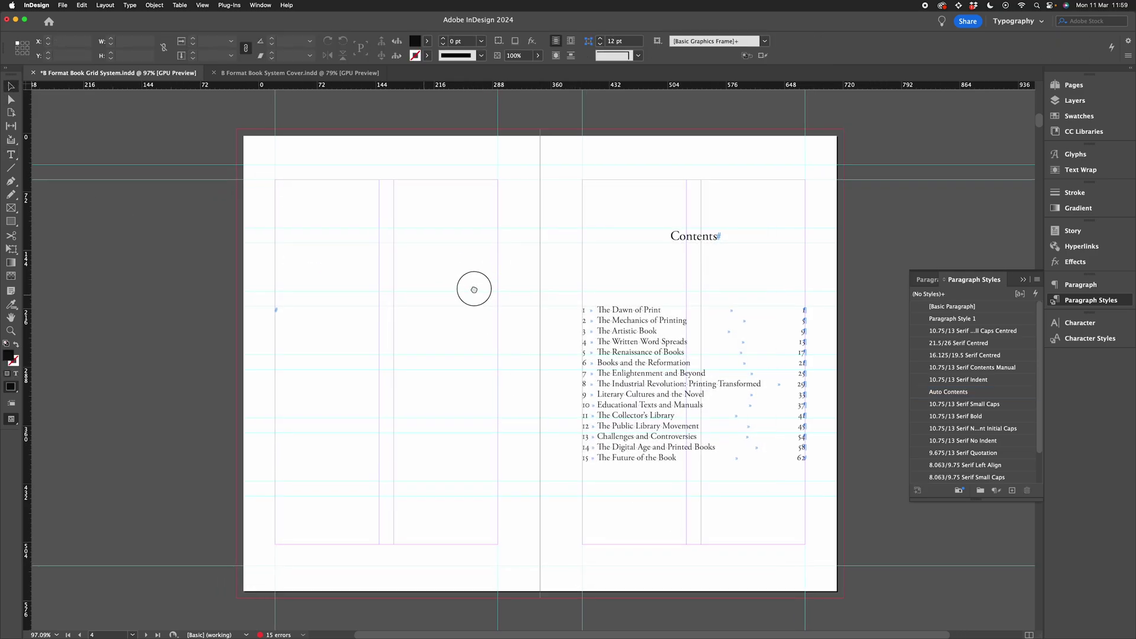
scroll(474, 289, "left", 3)
scroll(513, 293, "right", 4)
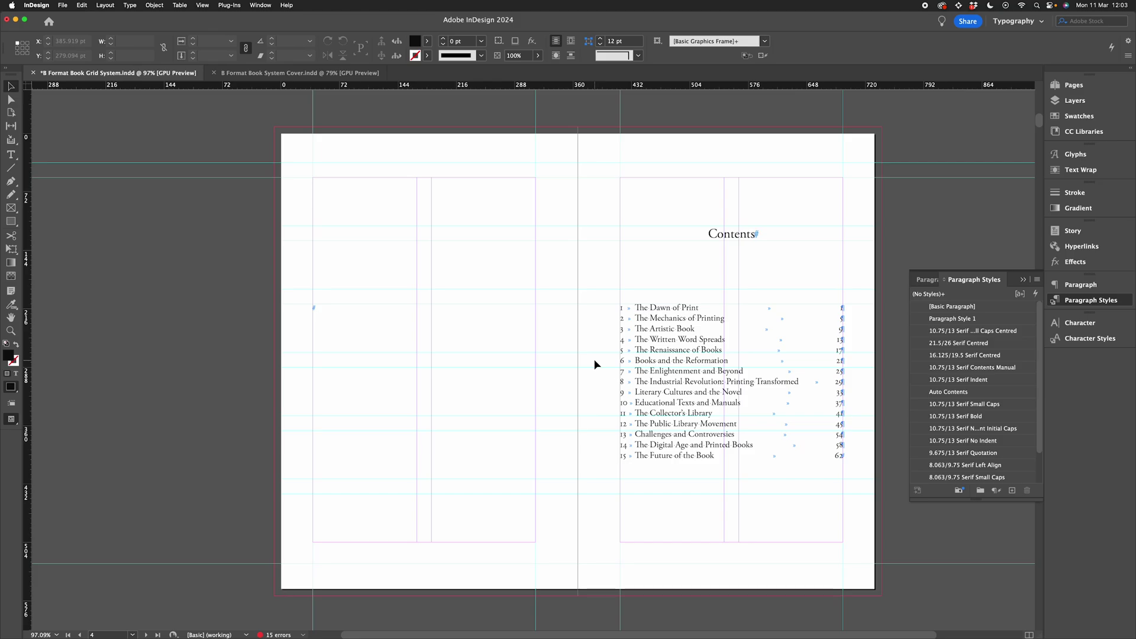
scroll(595, 363, "down", 10)
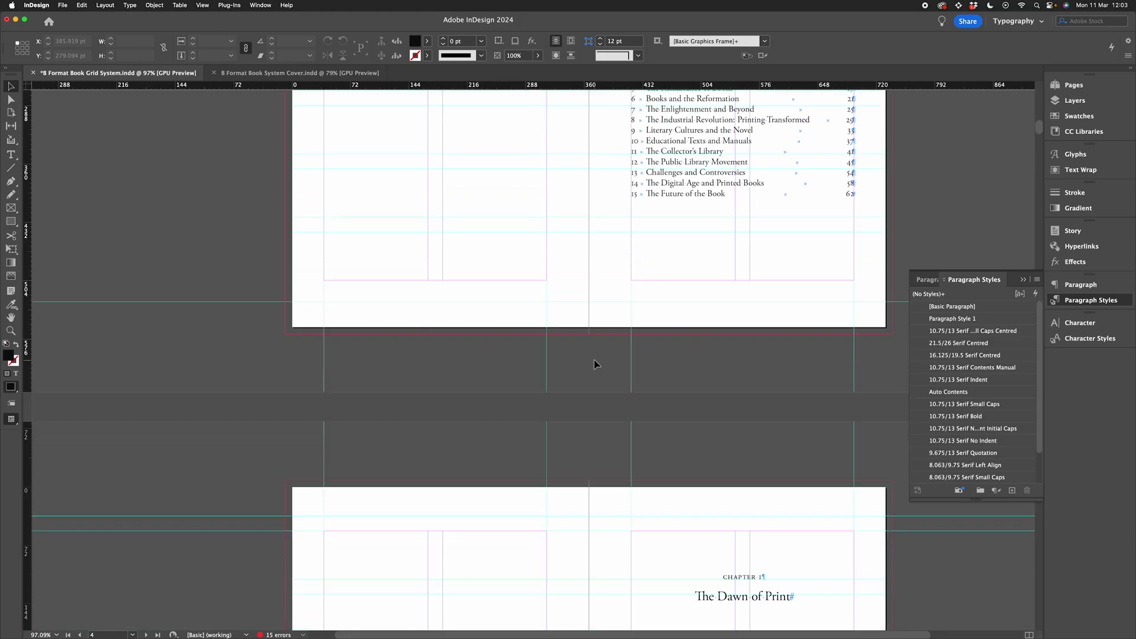
Select words in 'The Dawn of Print' and 'The Mechanics of Printing' titles, then exit text editing.
double_click(717, 286)
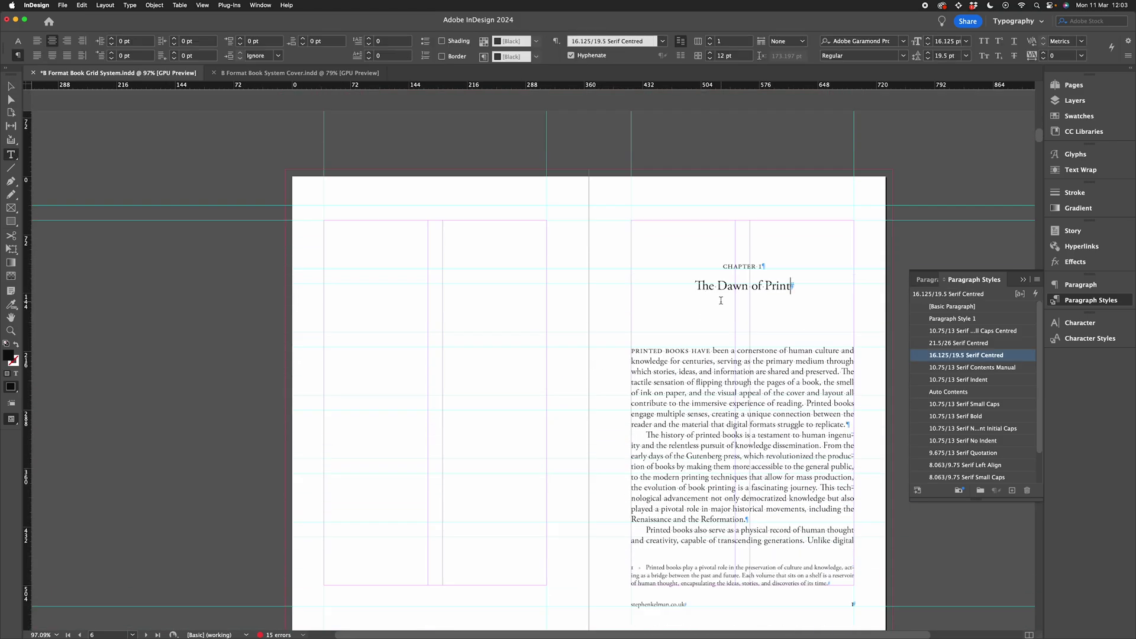
left_click_drag(717, 287, 765, 288)
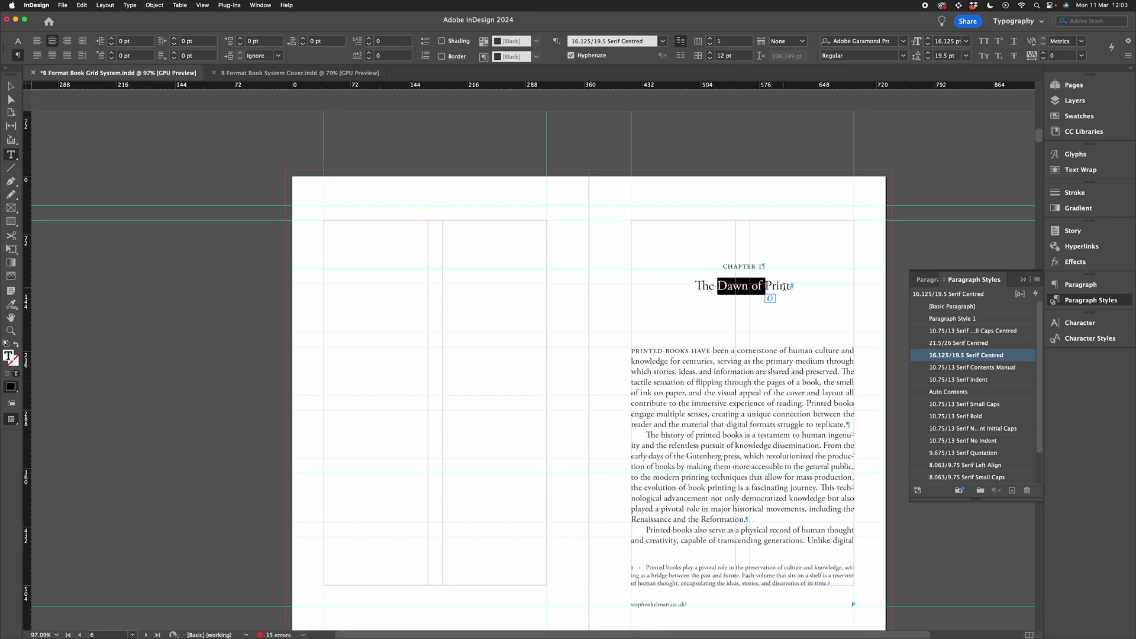
scroll(769, 290, "down", 15)
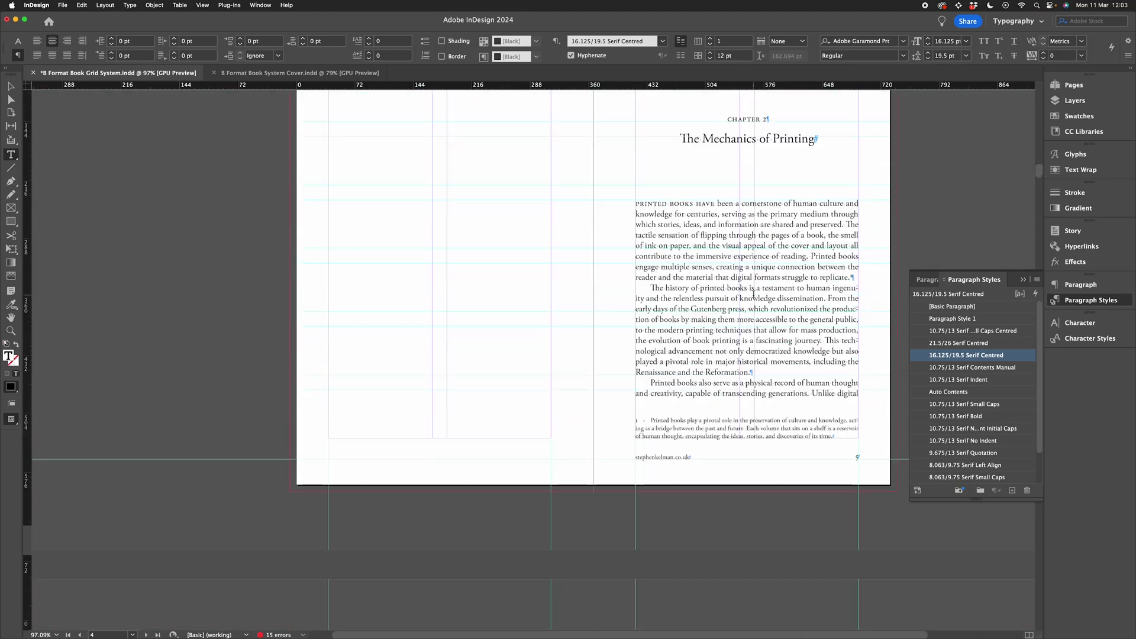
scroll(753, 294, "up", 3)
left_click_drag(737, 229, 794, 231)
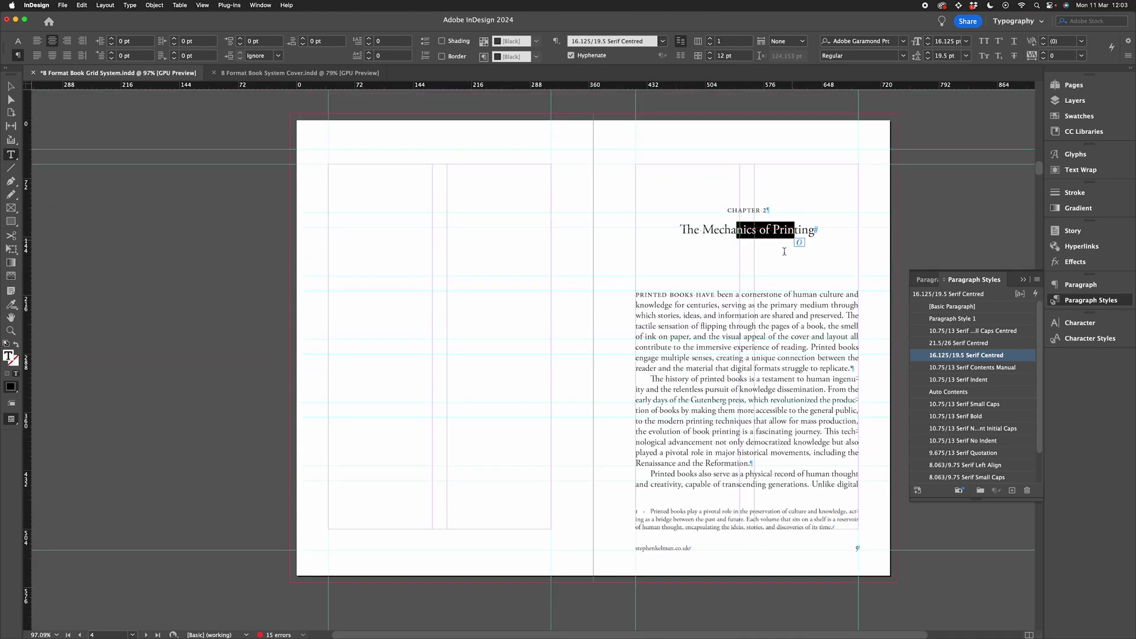
scroll(784, 251, "up", 2)
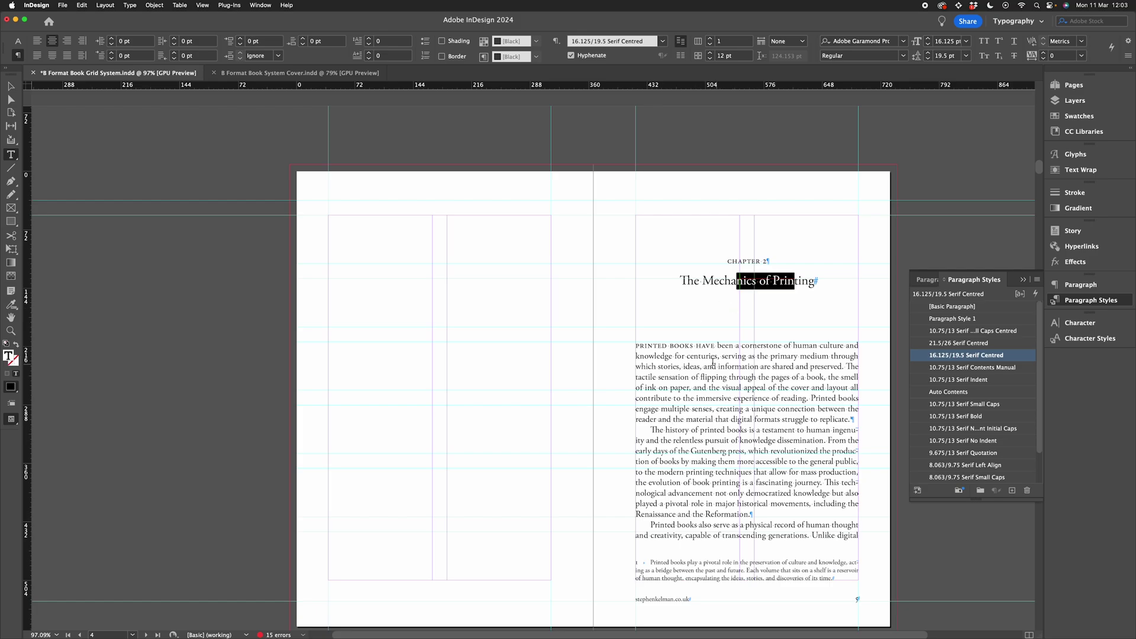
scroll(712, 362, "up", 15)
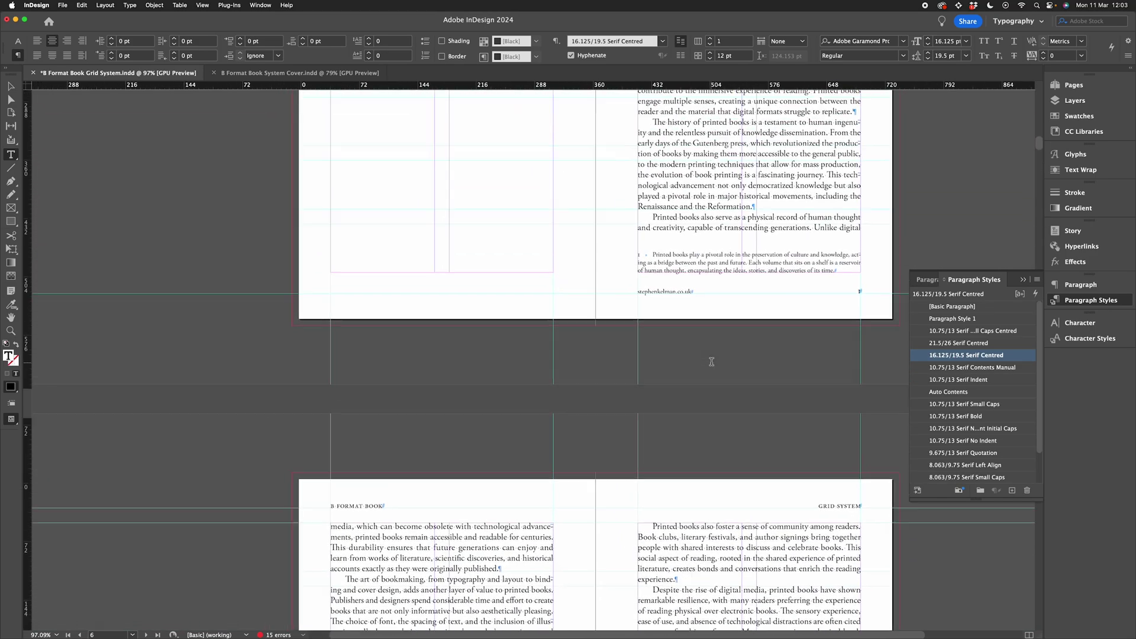
scroll(712, 362, "up", 15)
key("Escape")
Select the empty text frame on the left page, then deselect everything.
left_click(469, 360)
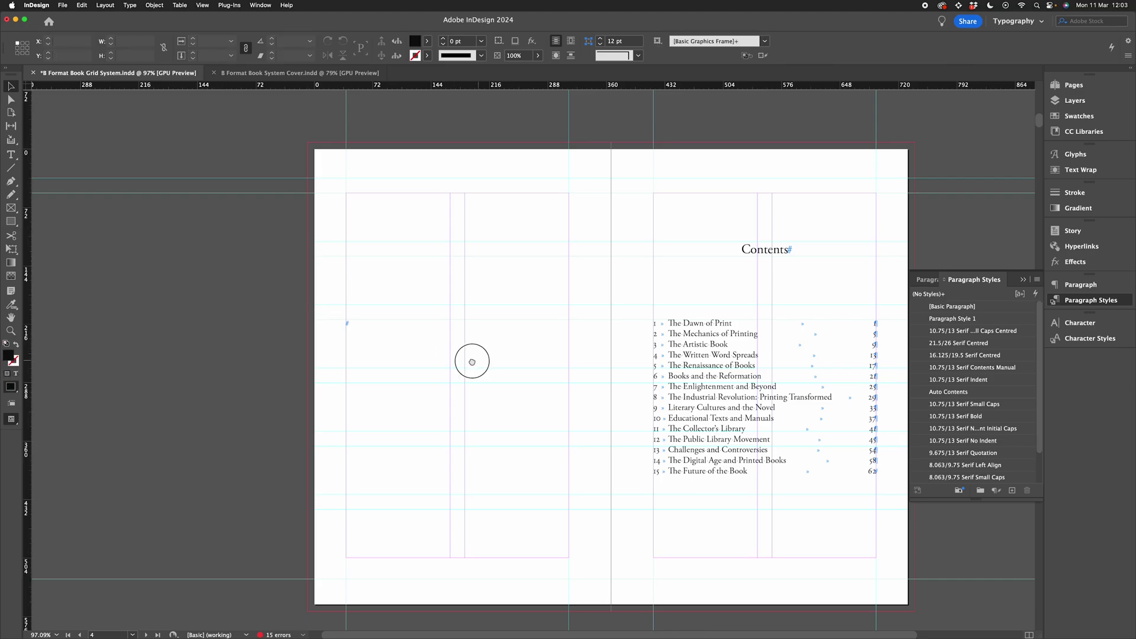
scroll(346, 340, "right", 2)
left_click(312, 354)
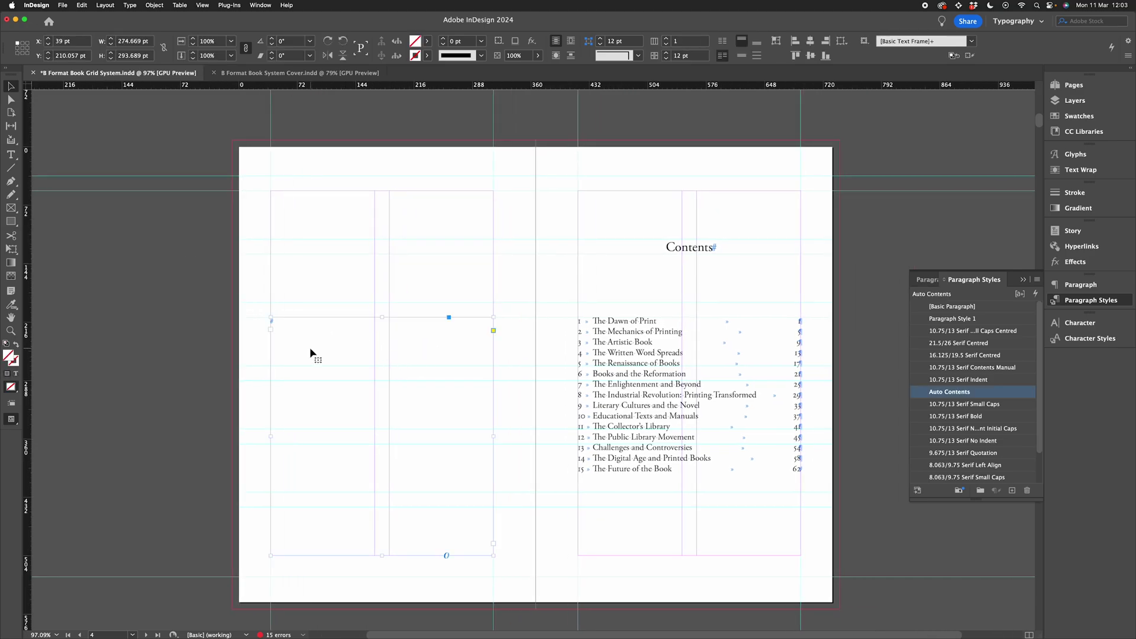
key("super+shift+a")
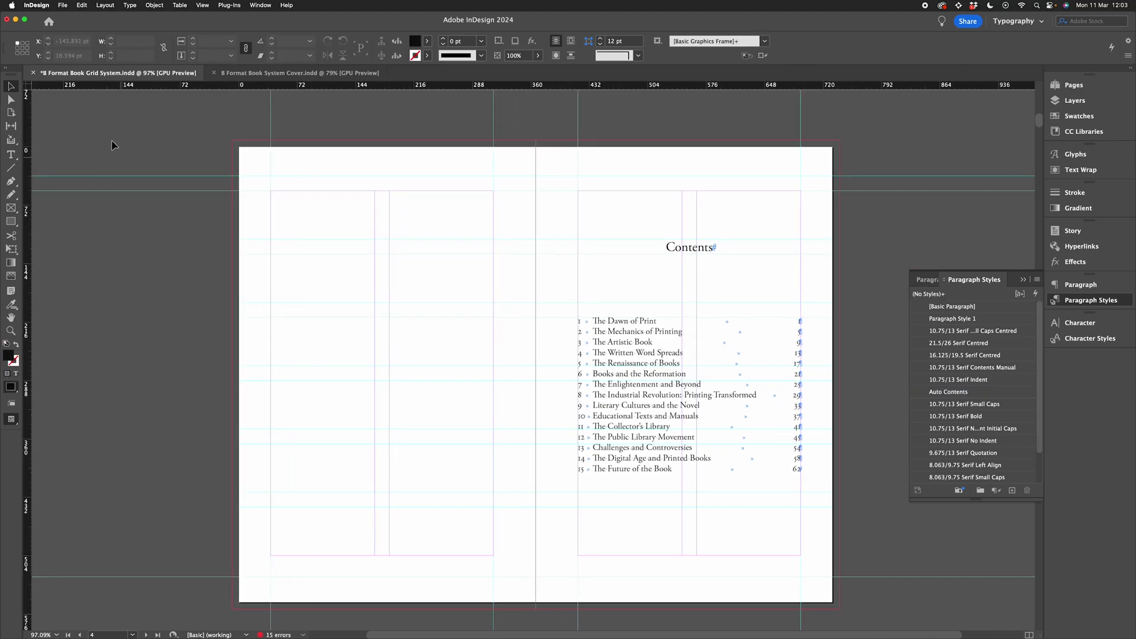
Open Layout > Table of Contents and add the 16.125/19.5 Serif Centred style to the included styles.
left_click(105, 6)
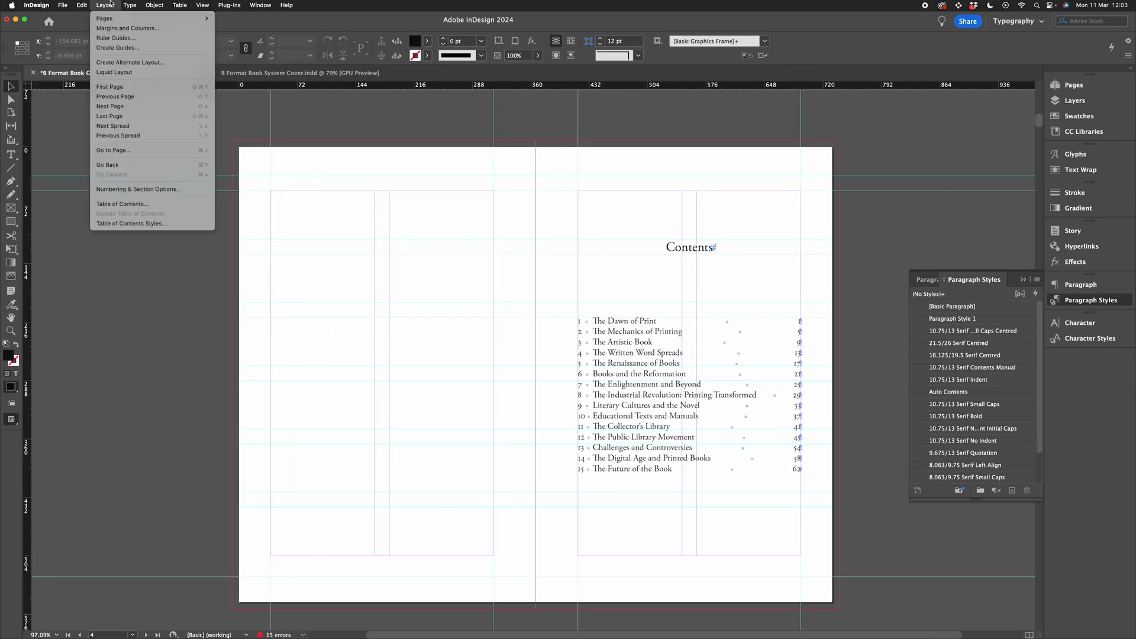
left_click(164, 204)
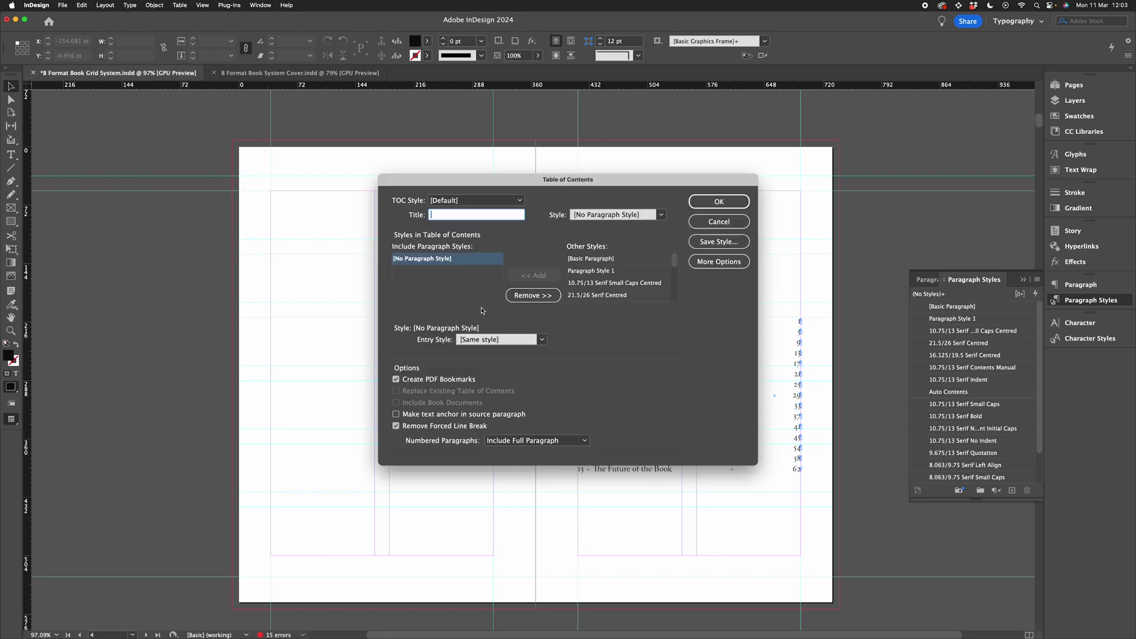
left_click_drag(589, 190, 523, 254)
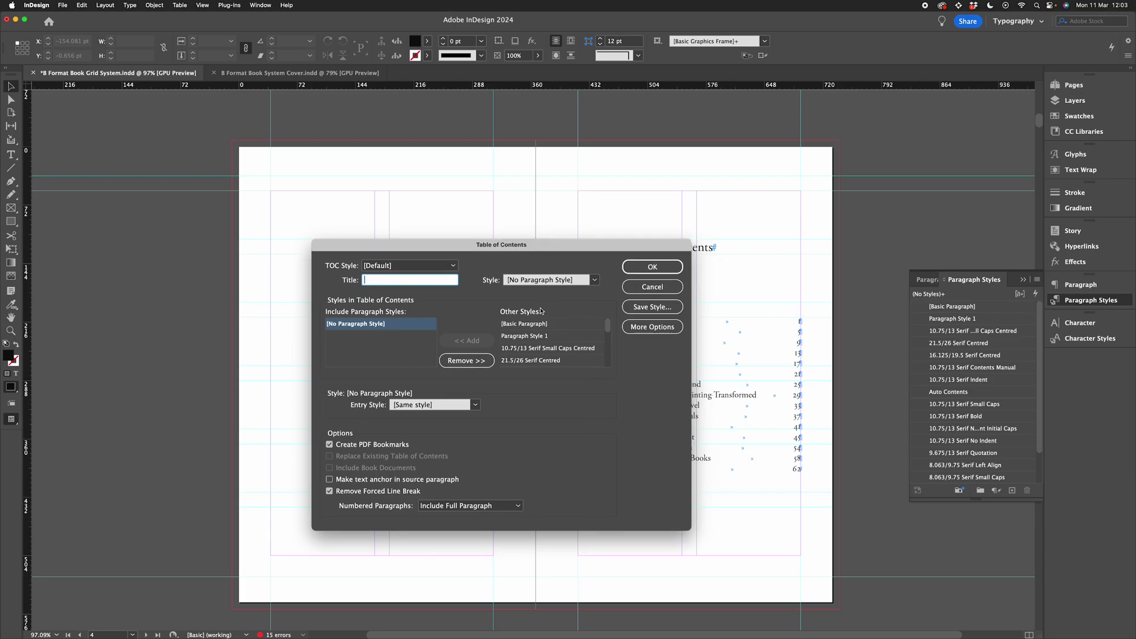
left_click(608, 332)
scroll(608, 332, "down", 1)
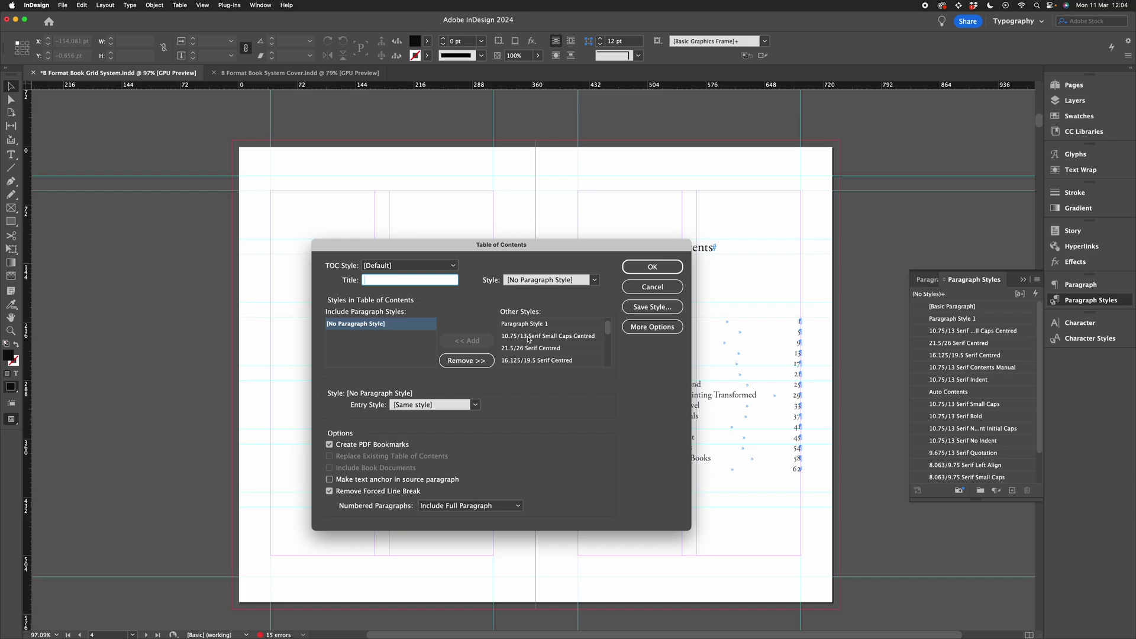
left_click(534, 361)
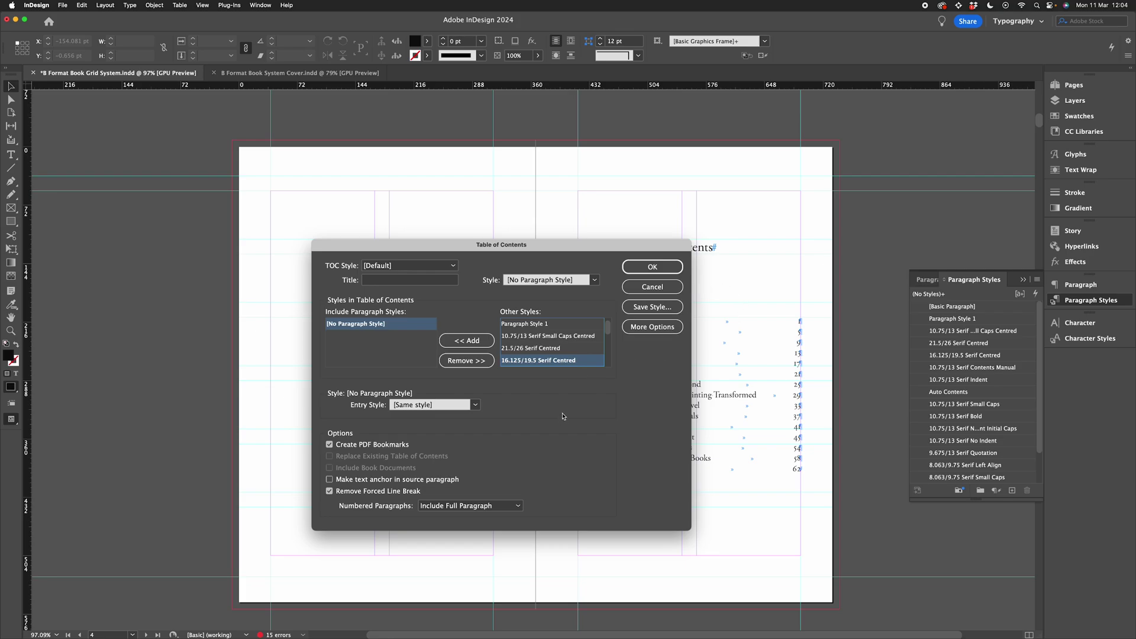
left_click(467, 340)
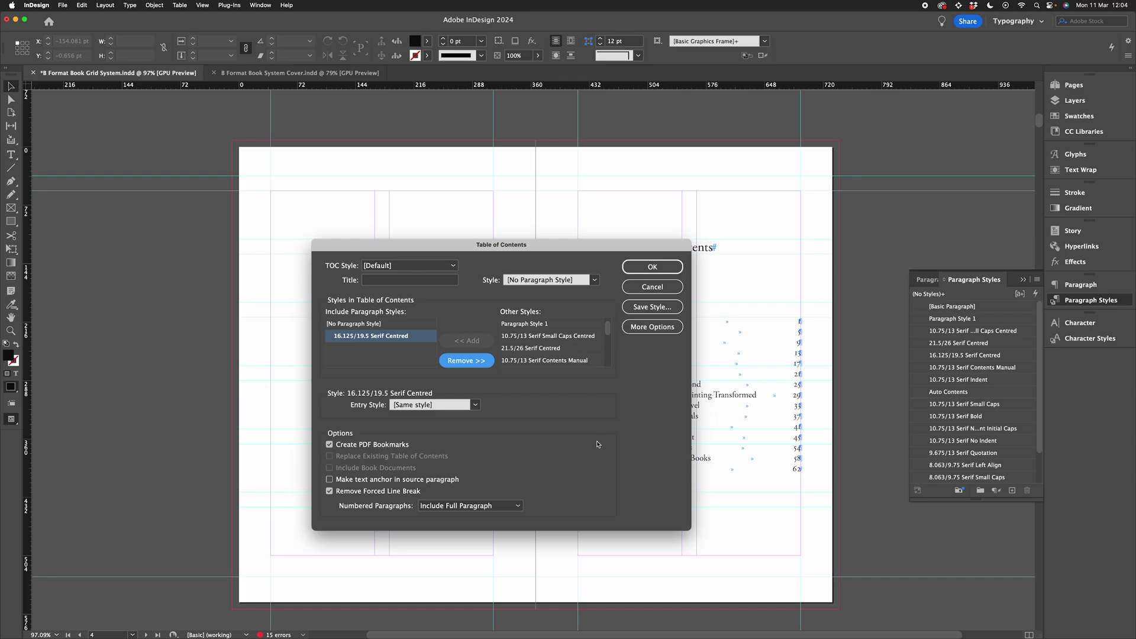
Generate the contents with Auto Contents entry style, place it on the left page and widen its frame.
left_click(475, 406)
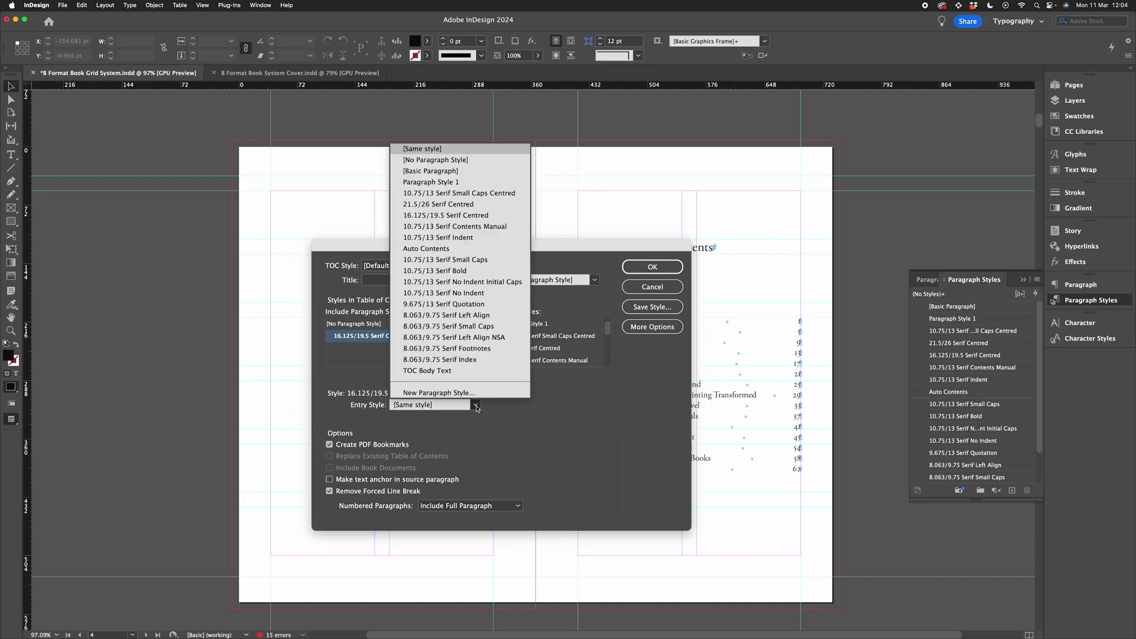
left_click(477, 249)
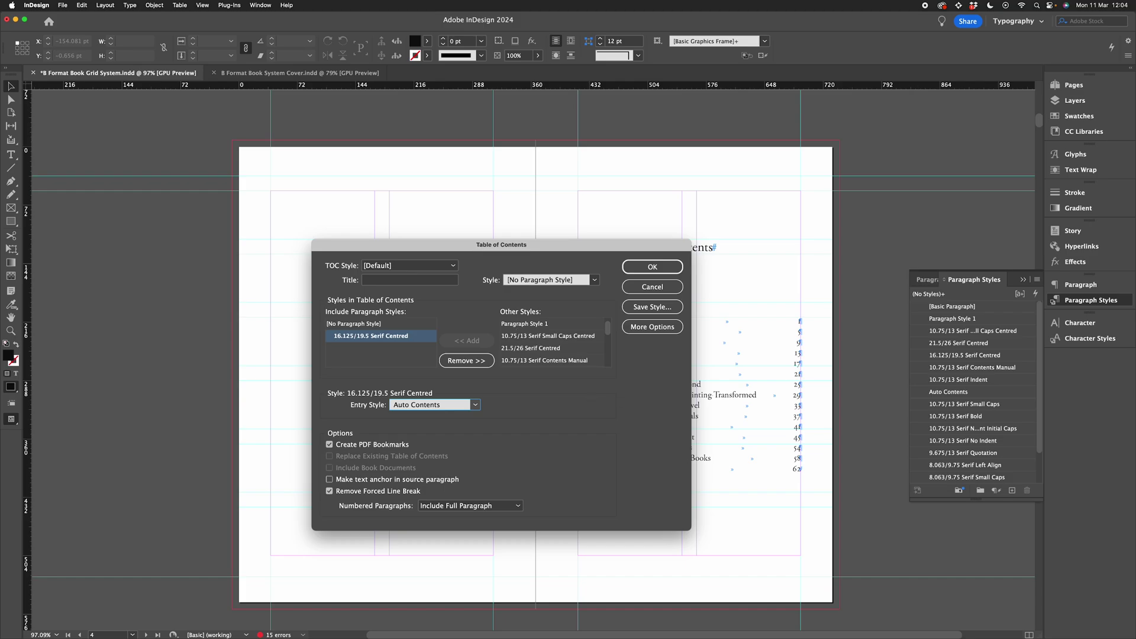
left_click(666, 268)
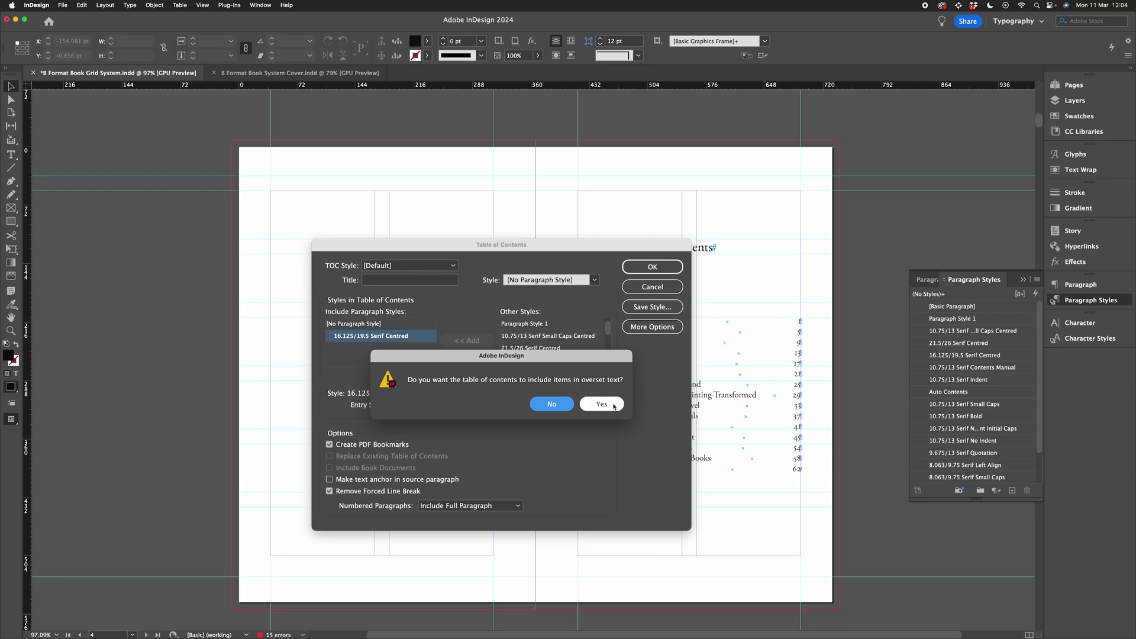
left_click(614, 407)
left_click(275, 320)
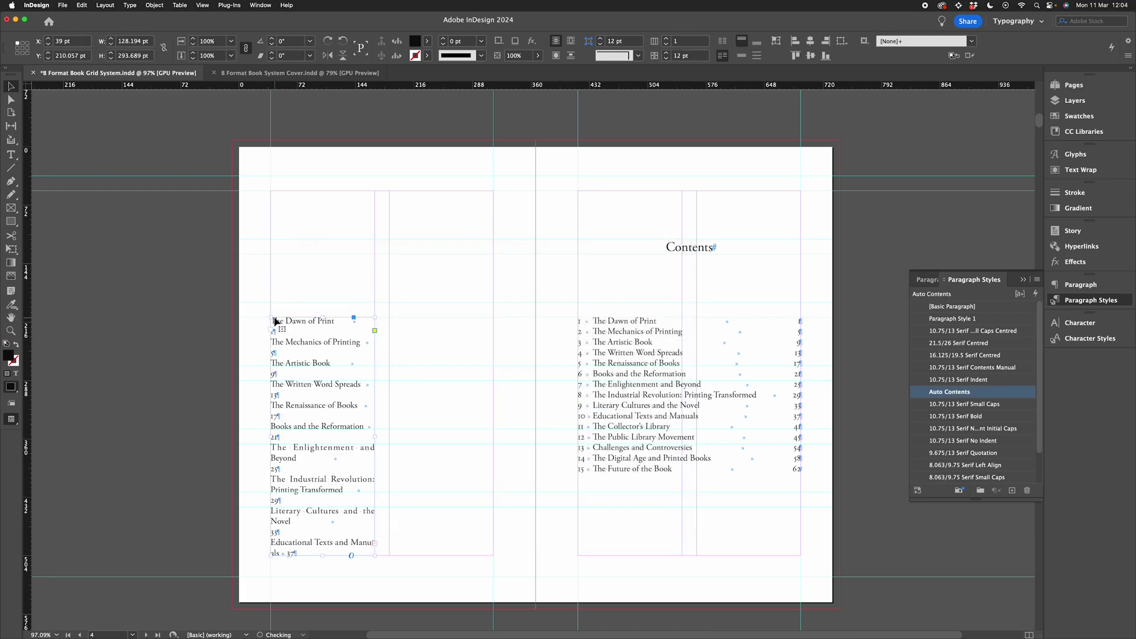
left_click_drag(375, 436, 492, 435)
left_click(521, 408)
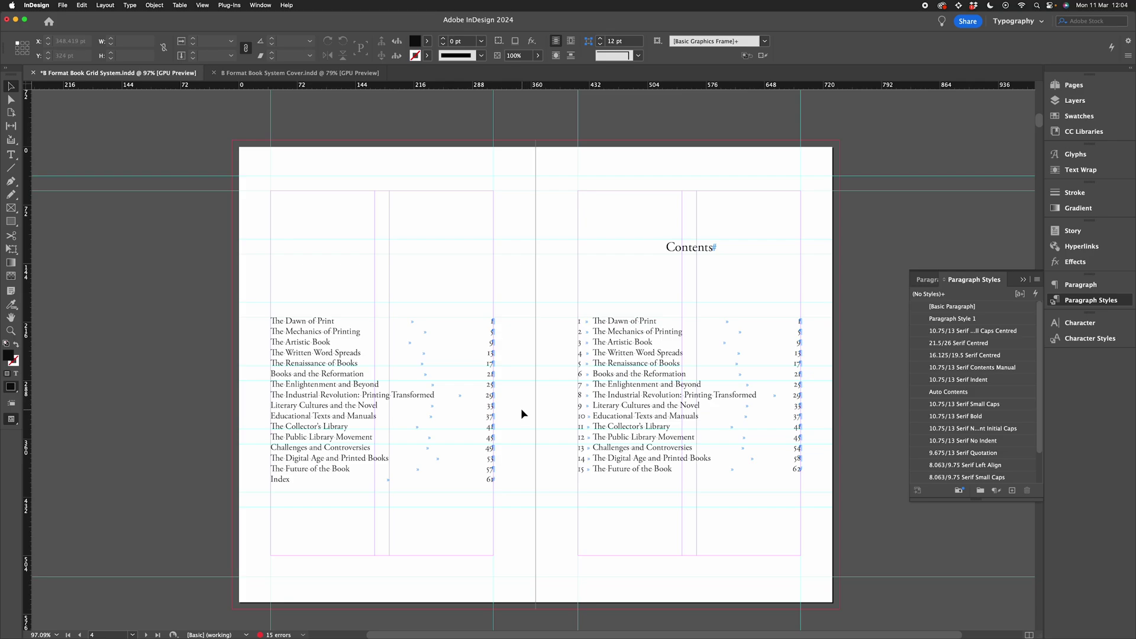
key("super+alt+i")
Set the Auto Contents paragraph style's list type to Numbers.
left_click(645, 303)
left_click(649, 308)
double_click(941, 392)
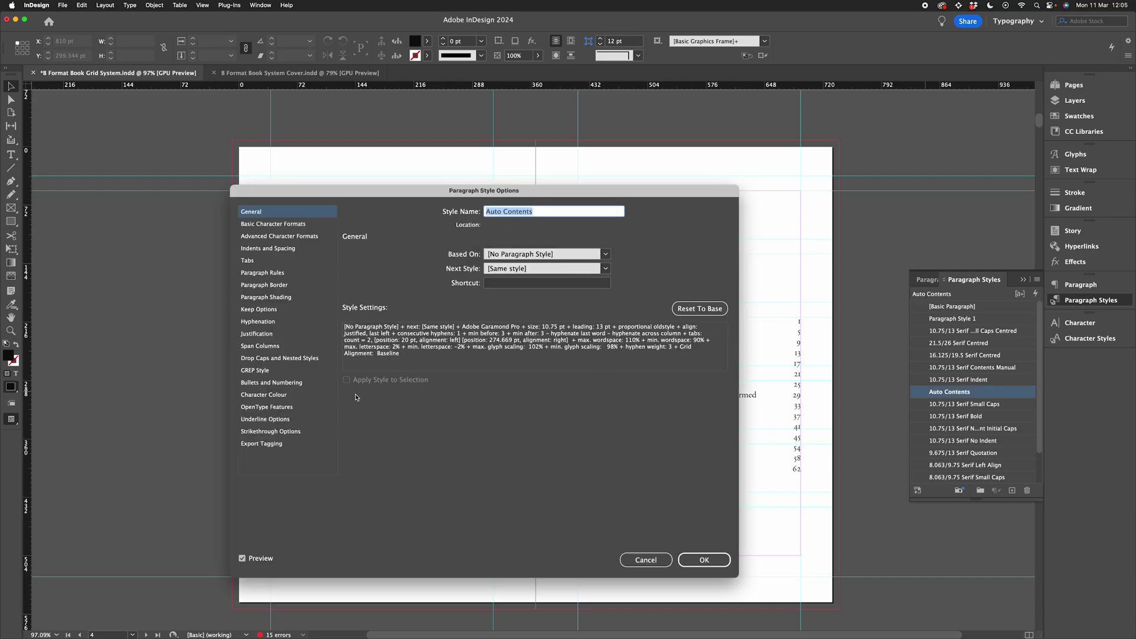
left_click(290, 383)
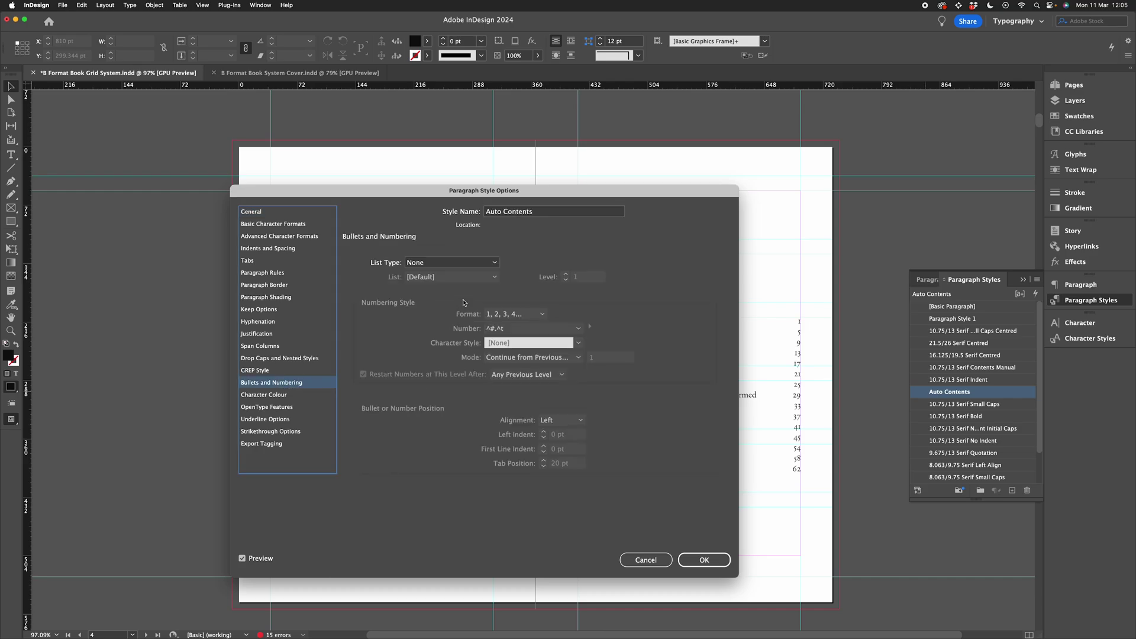
left_click(451, 263)
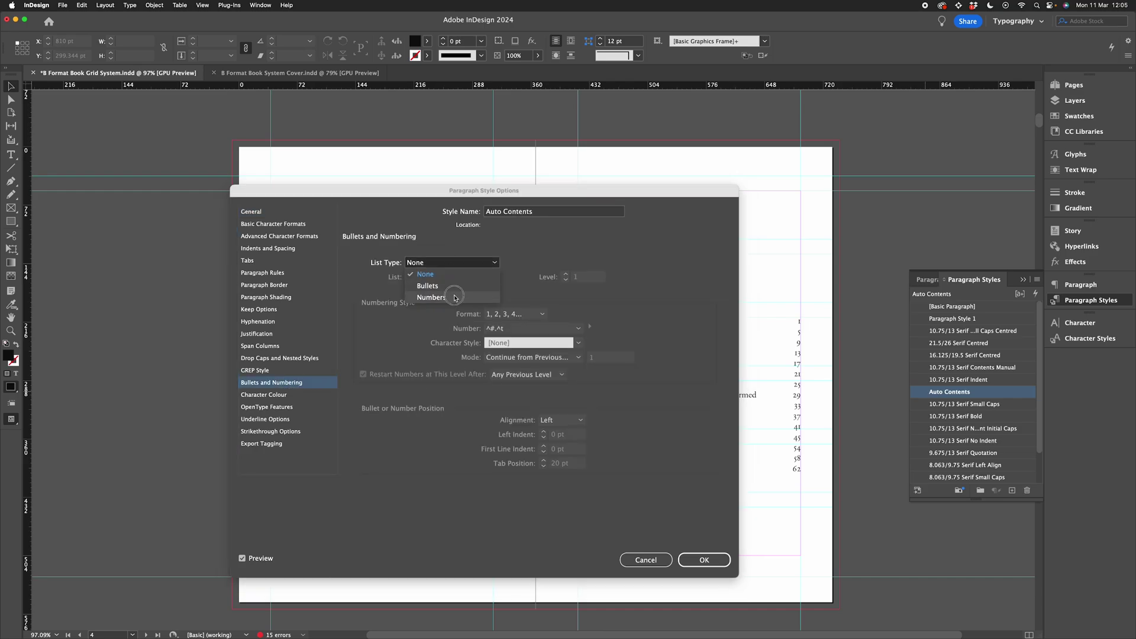
left_click(432, 298)
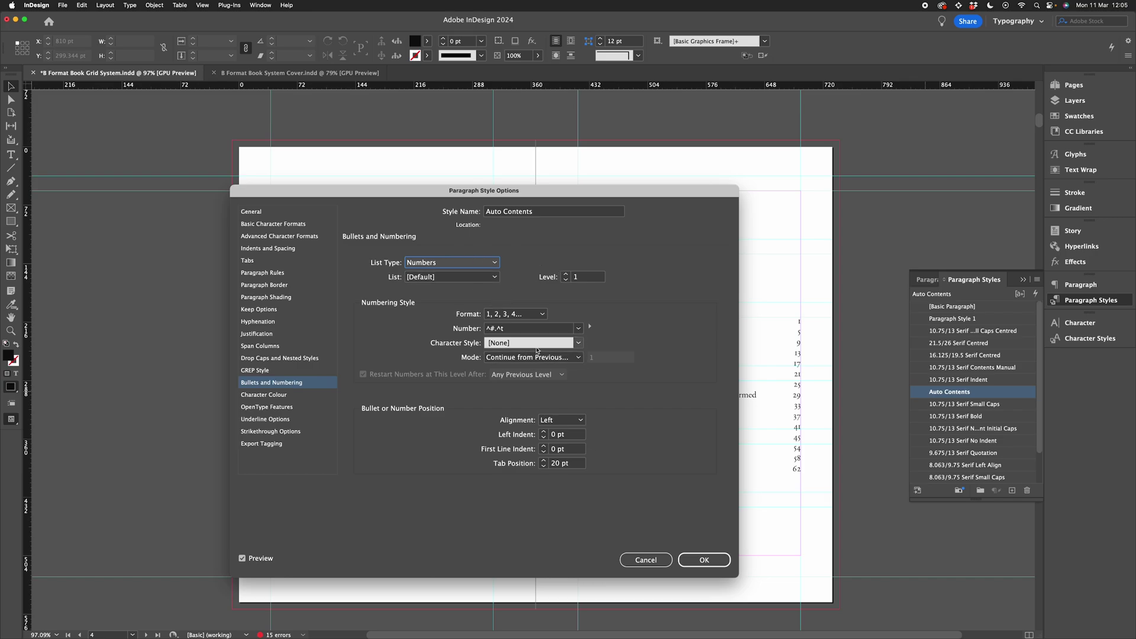
Delete the period from the number format so entries read 1 to 16, and apply.
left_click_drag(426, 189, 670, 175)
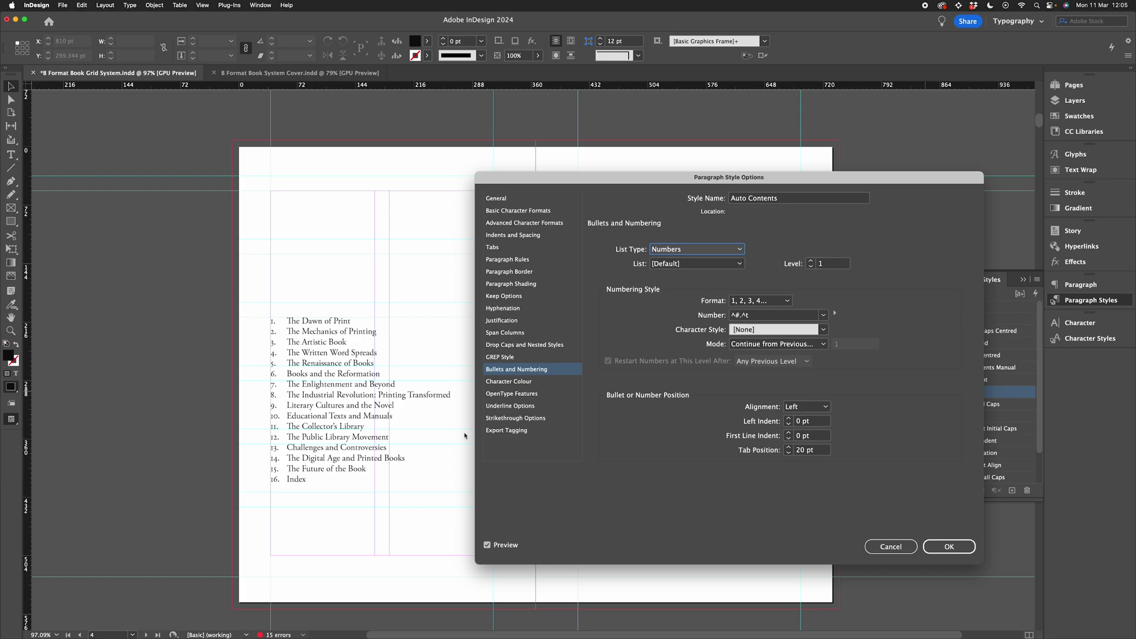
left_click(744, 316)
key("BackSpace")
key("Tab")
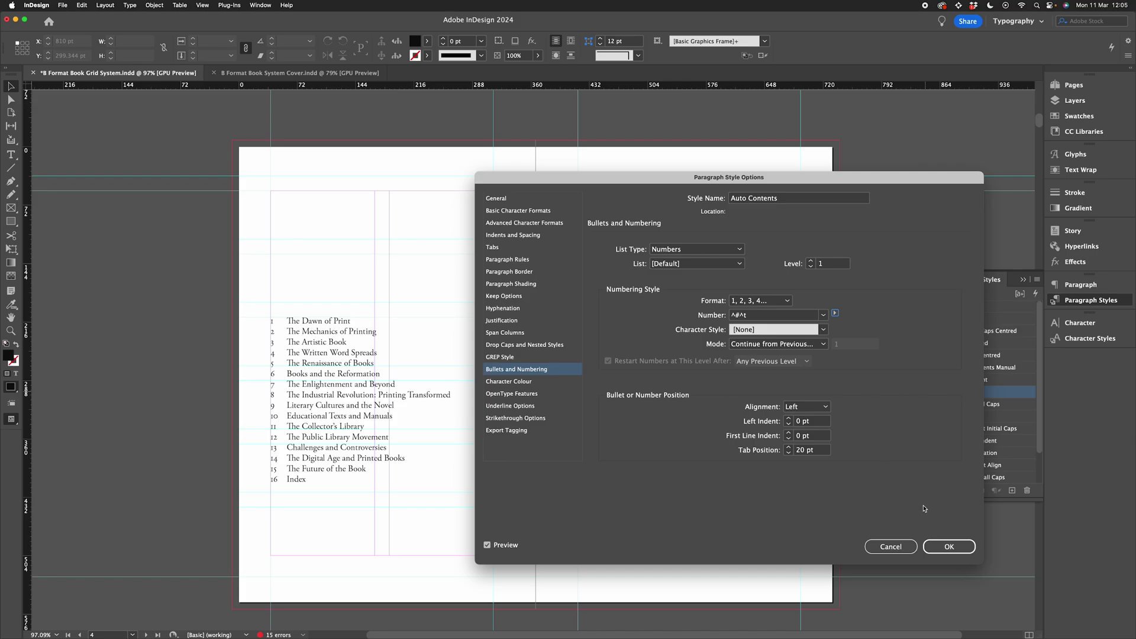
left_click(951, 547)
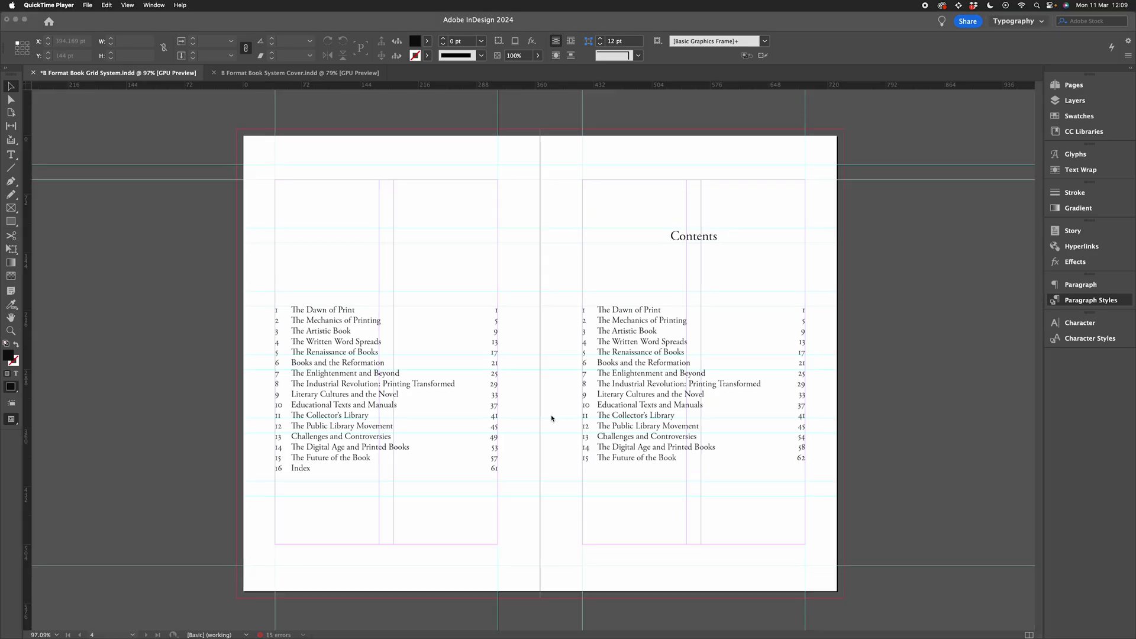
left_click(551, 418)
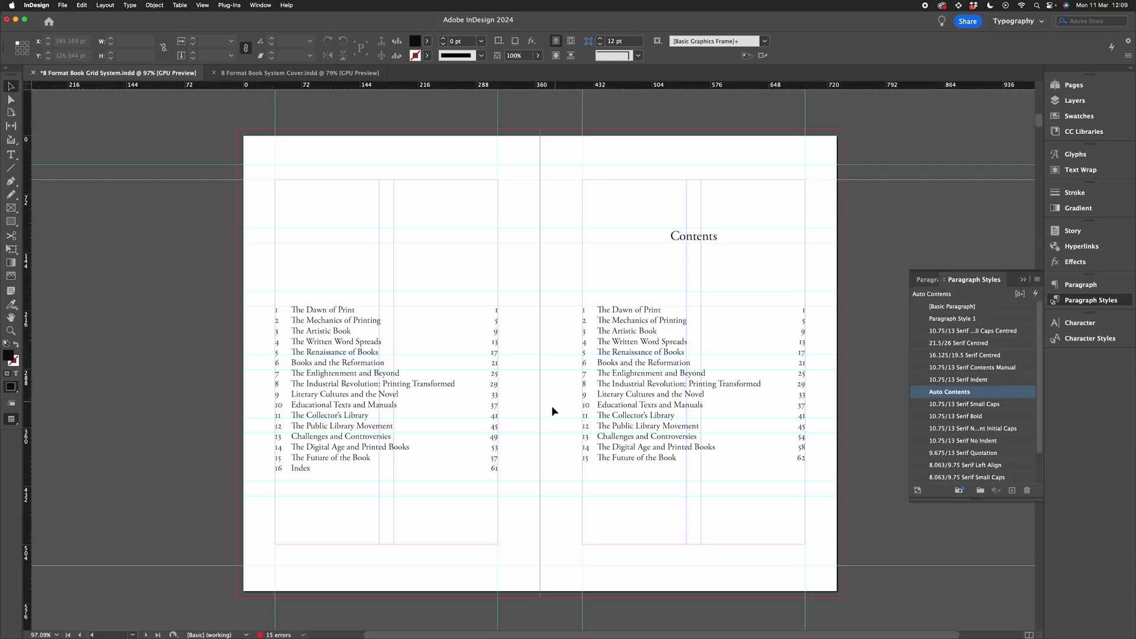
left_click_drag(551, 418, 550, 399)
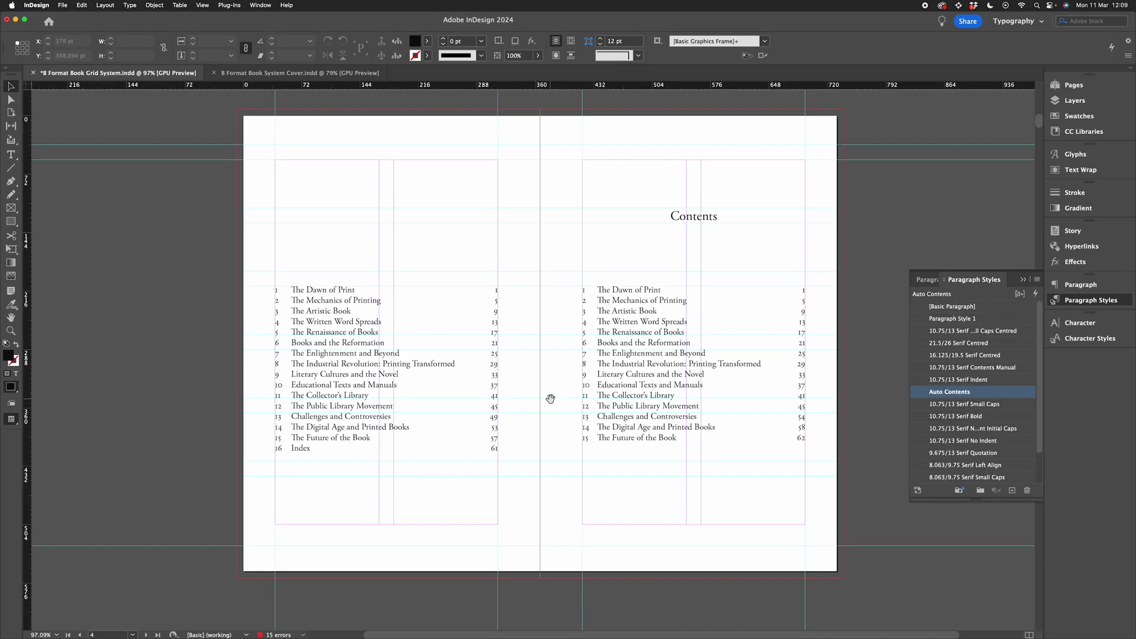